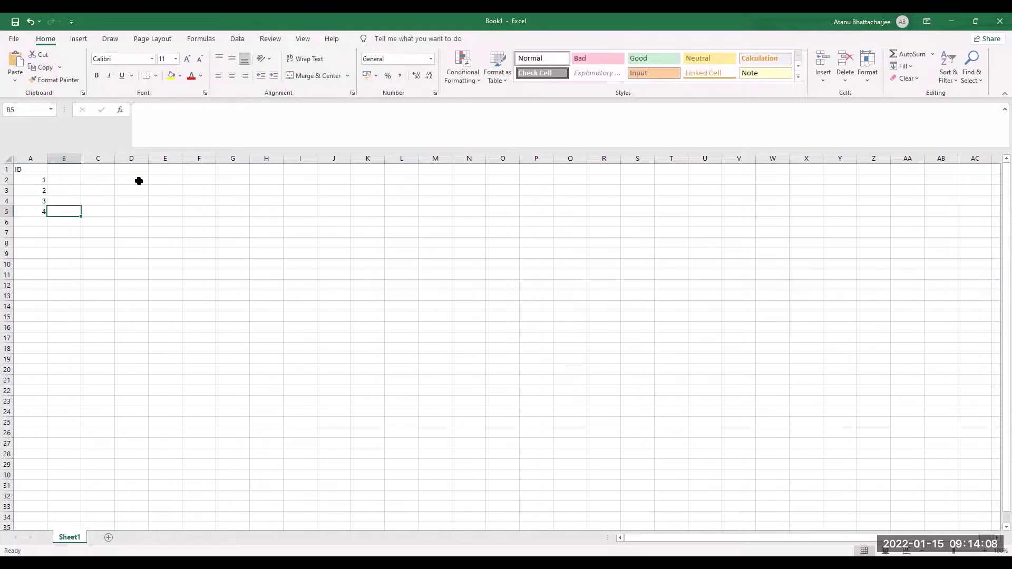
- Finish the ID entries and head column B 'IDTMH', correcting the mistyped 'IDMTH'
type("5")
key("Return")
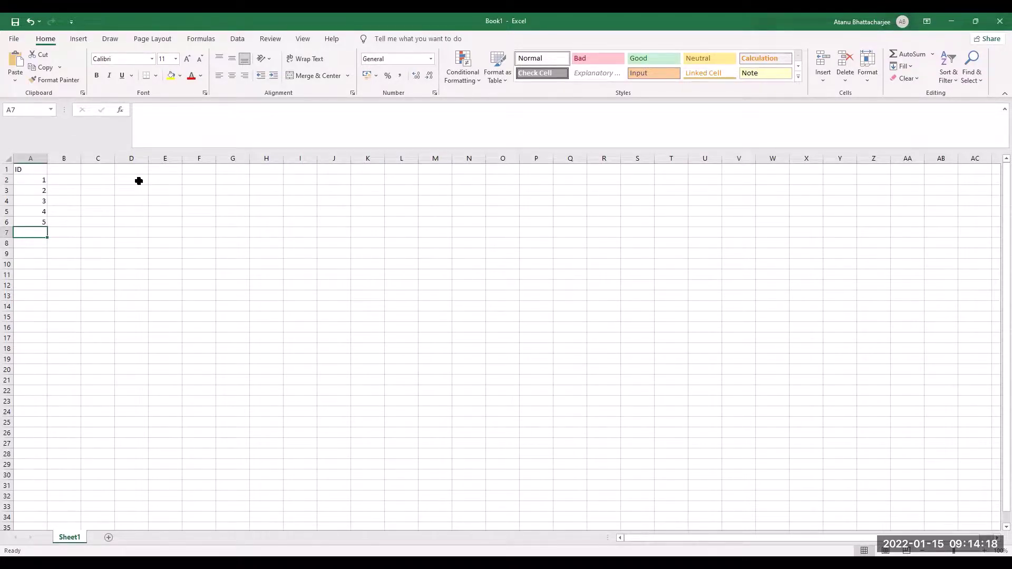
key("Right")
key("Up")
key("Up")
key("Up")
key("Up")
key("Up")
key("Up")
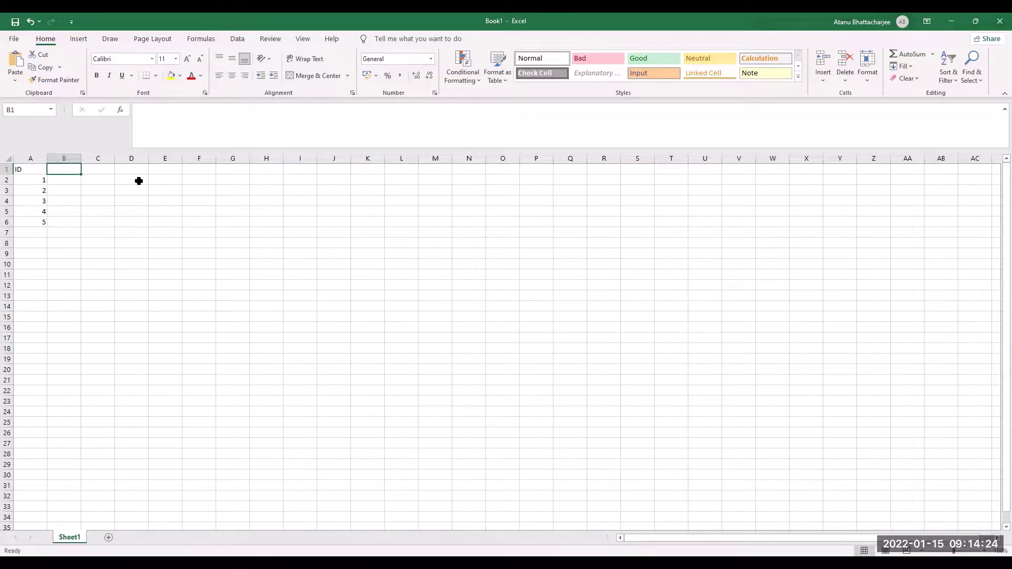
type("IDMTH")
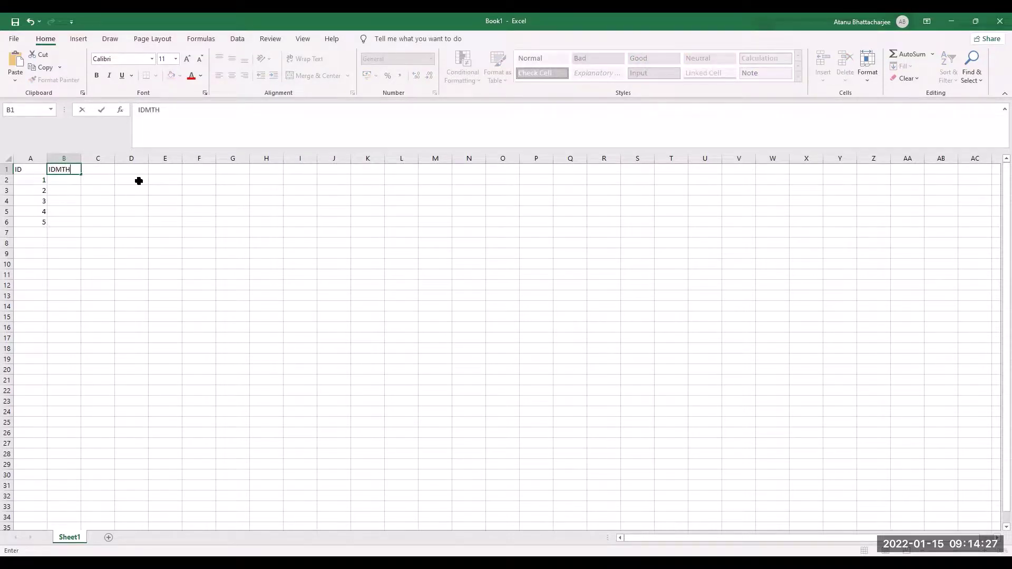
key("Return")
key("Up")
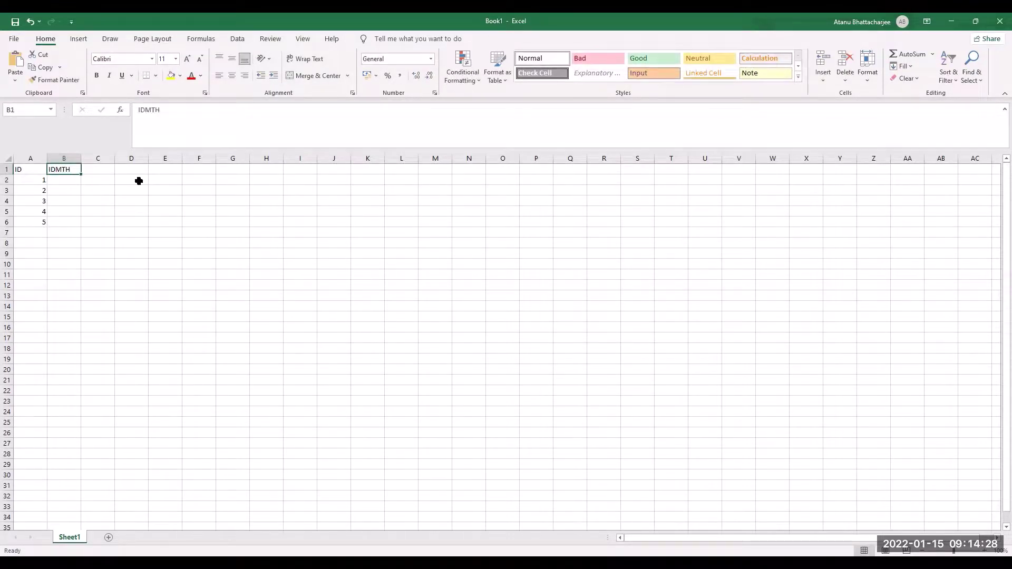
type("IDTMH")
key("Return")
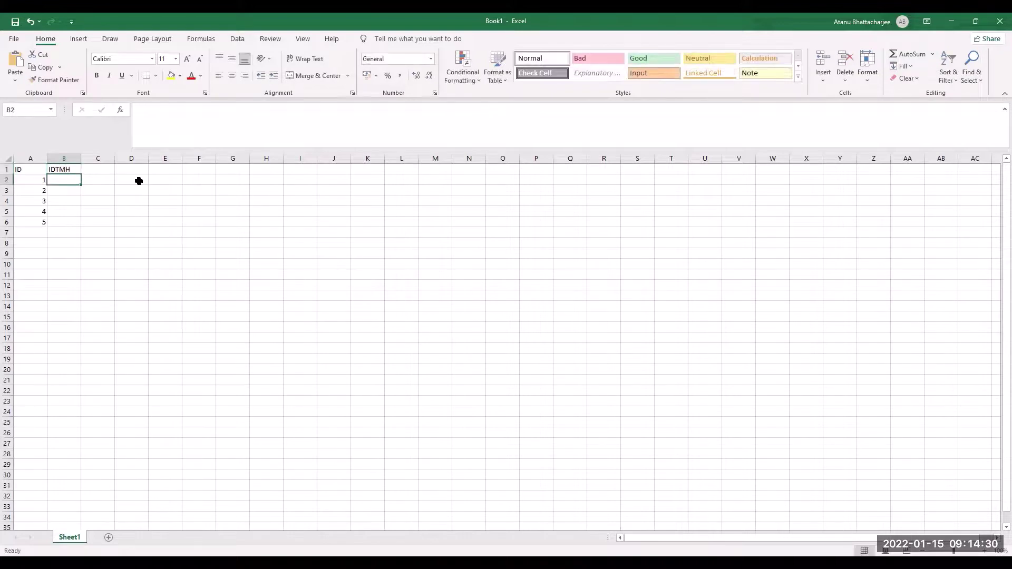
- Enter the three patients' hospital codes in B2:B4
type("cc/")
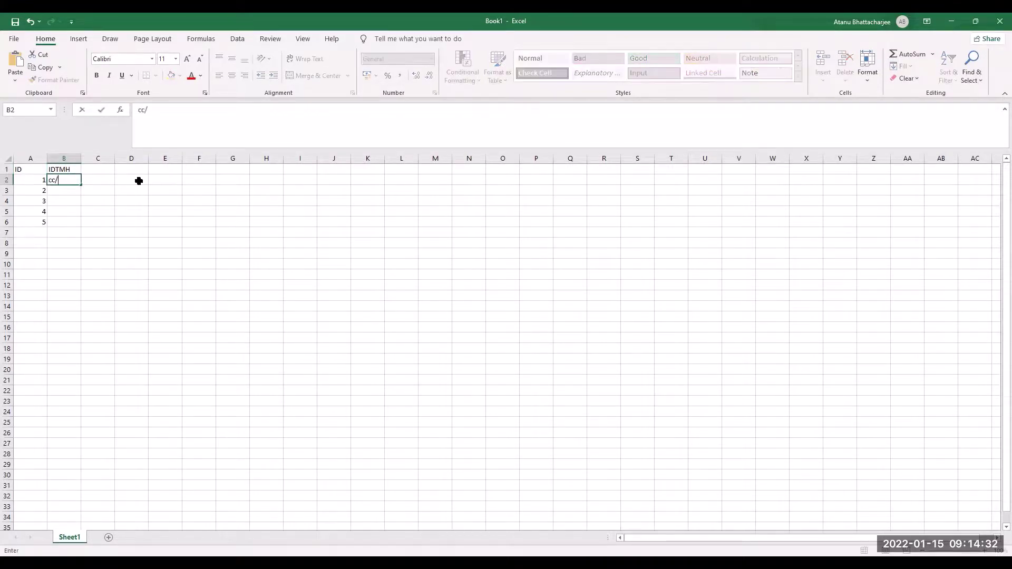
type("2211")
key("Return")
key("Up")
key("shift+Down")
key("Down")
type("c/145")
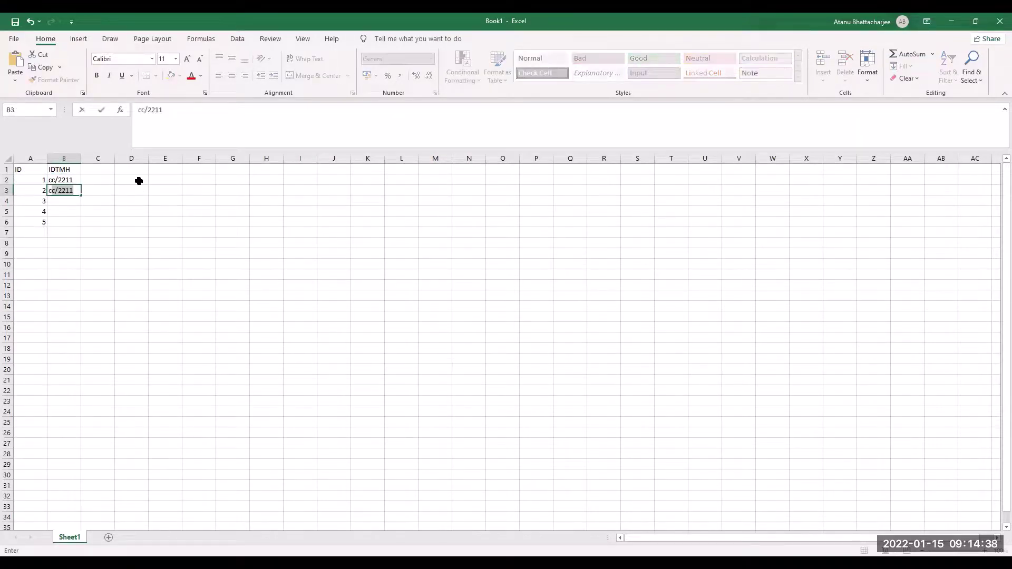
key("Return")
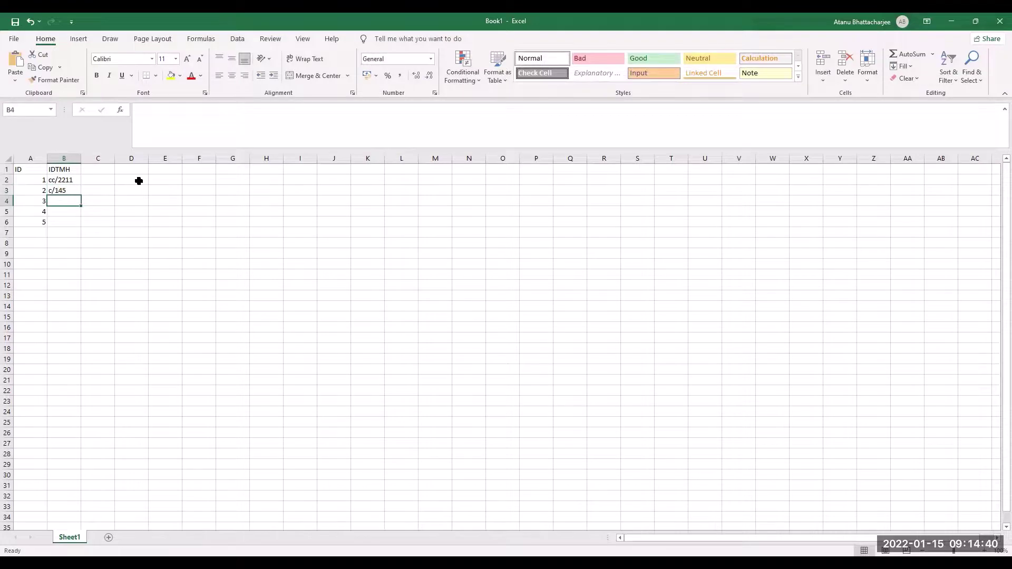
type("ct/")
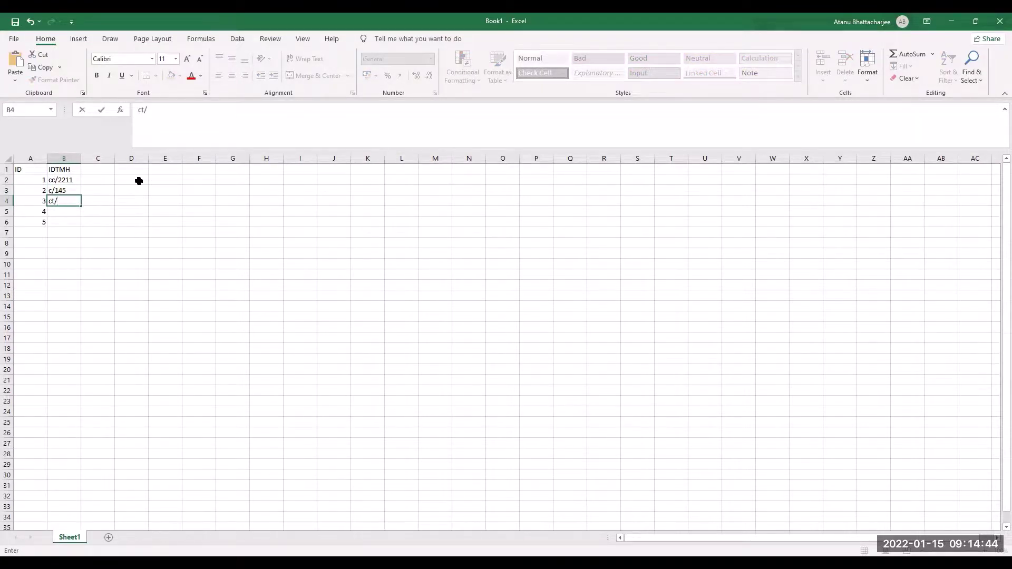
type("1564")
key("Return")
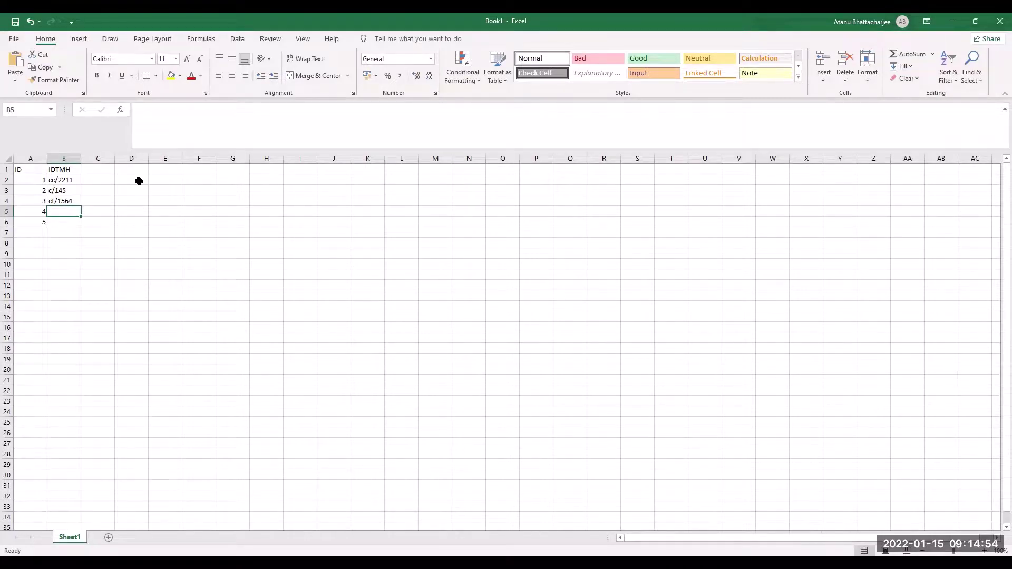
- Delete the extra IDs 4 and 5 from column A
key("Left")
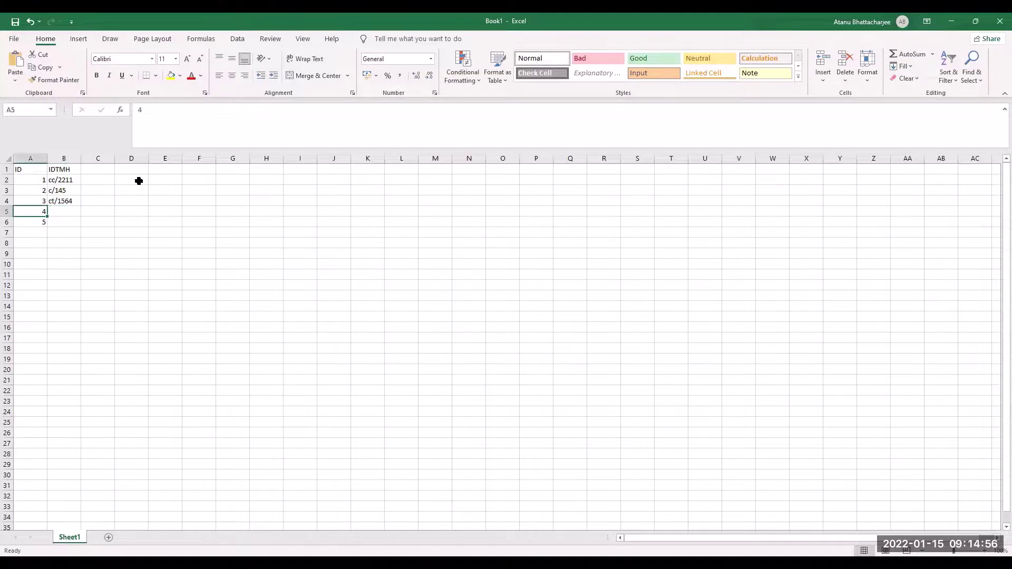
key("shift+Down")
key("Delete")
key("Right")
key("Up")
key("Up")
key("Up")
key("Up")
key("Right")
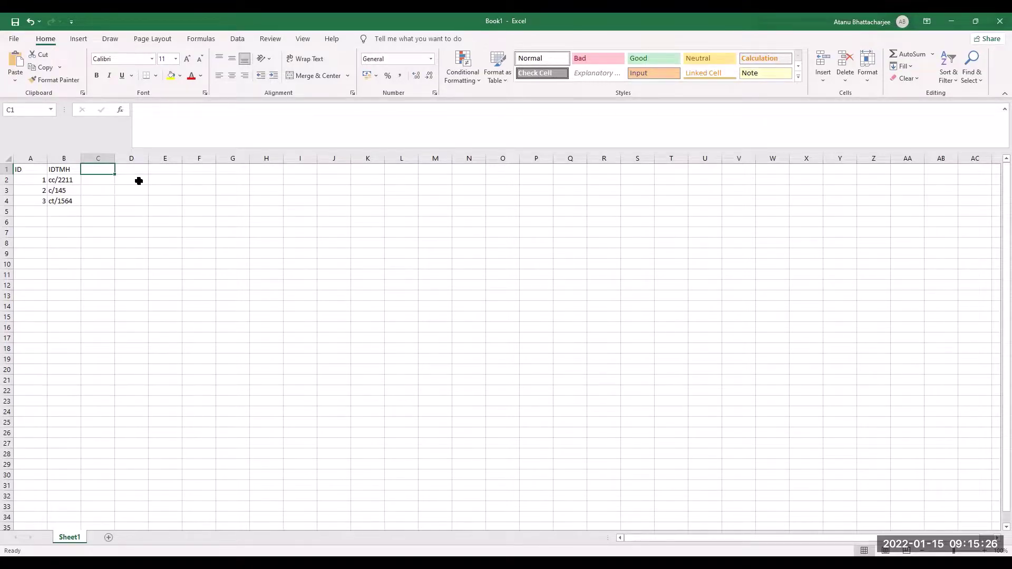
- Type the header date_of_regis in C1
type("date")
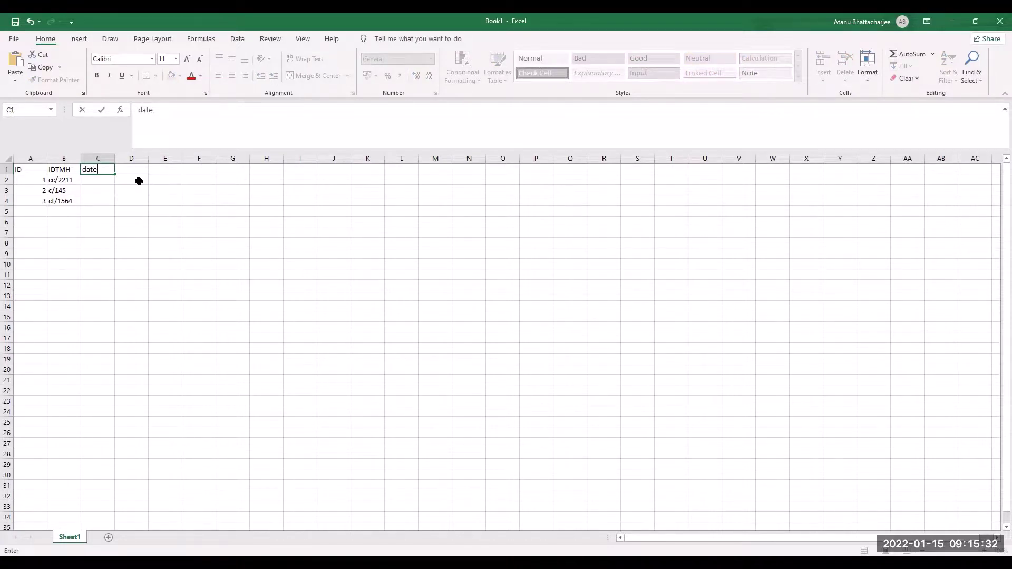
type("_of_regis")
key("Return")
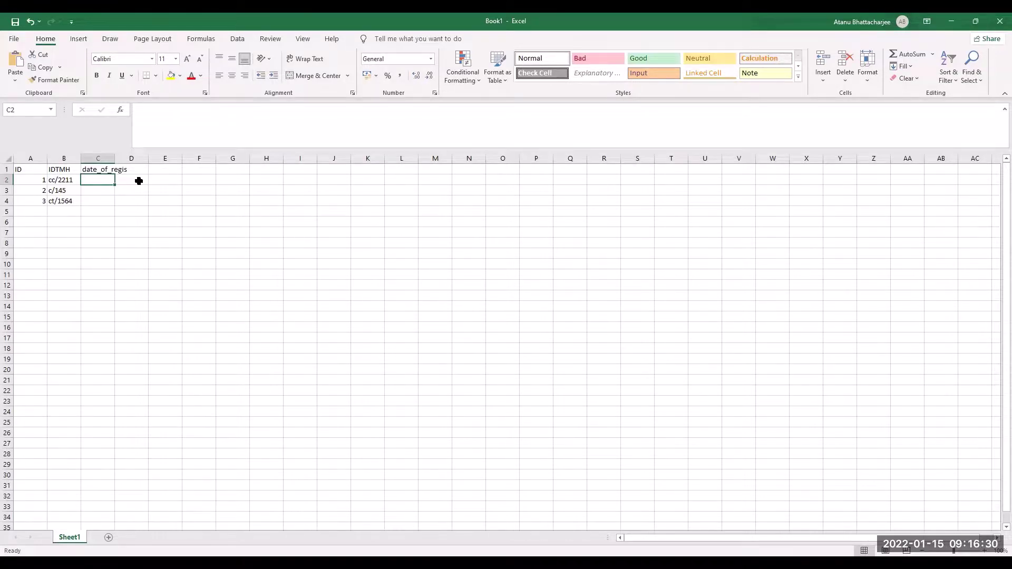
- Add the header date_of_treat in D1
key("Right")
key("Up")
type("date_of")
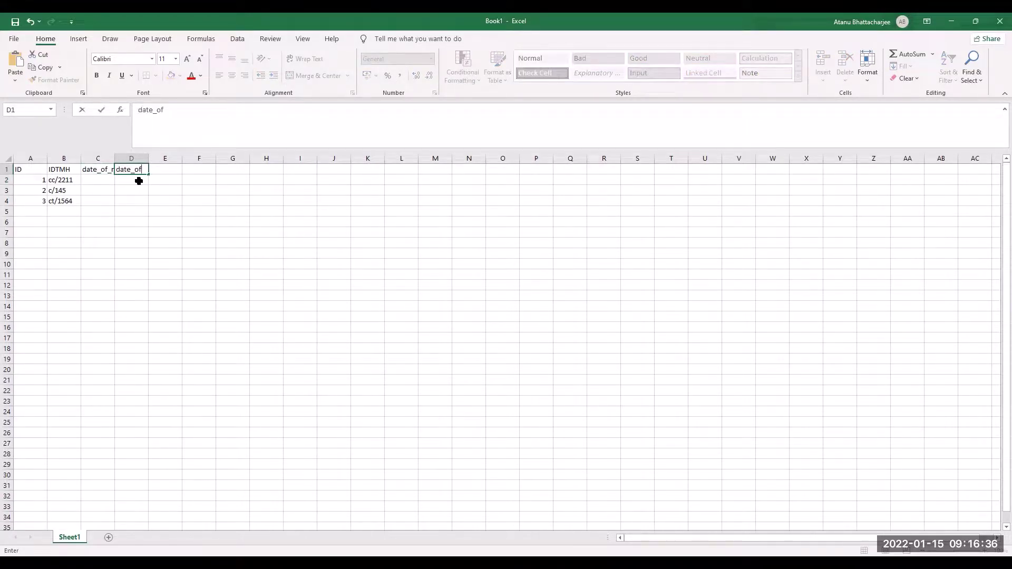
type("_treat")
key("Return")
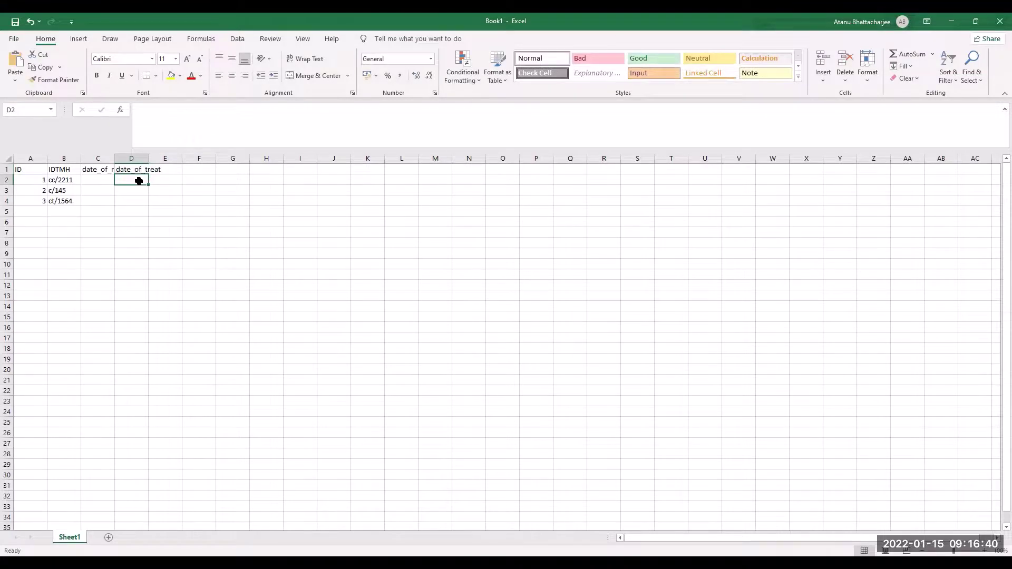
key("Up")
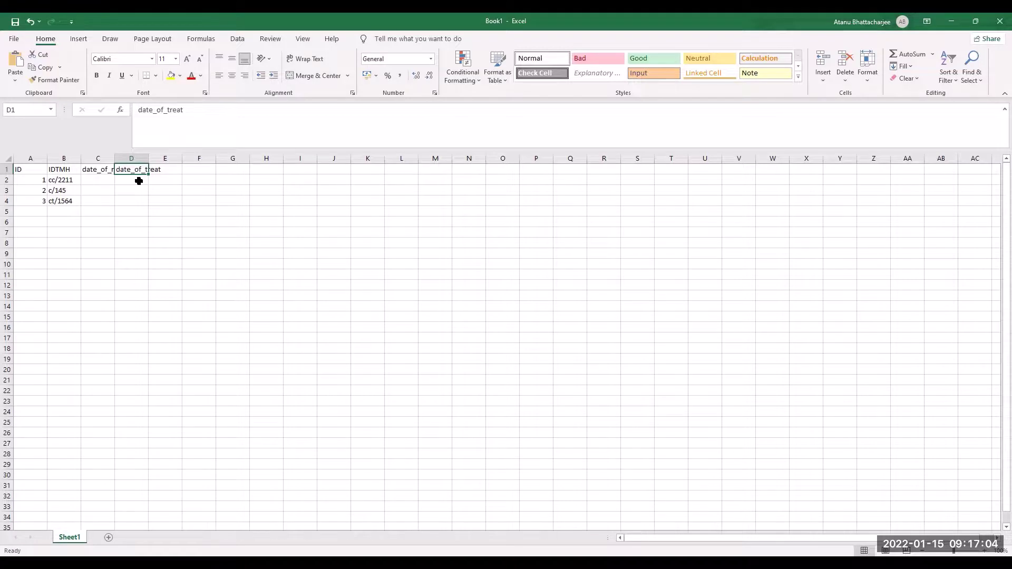
key("Left")
key("Down")
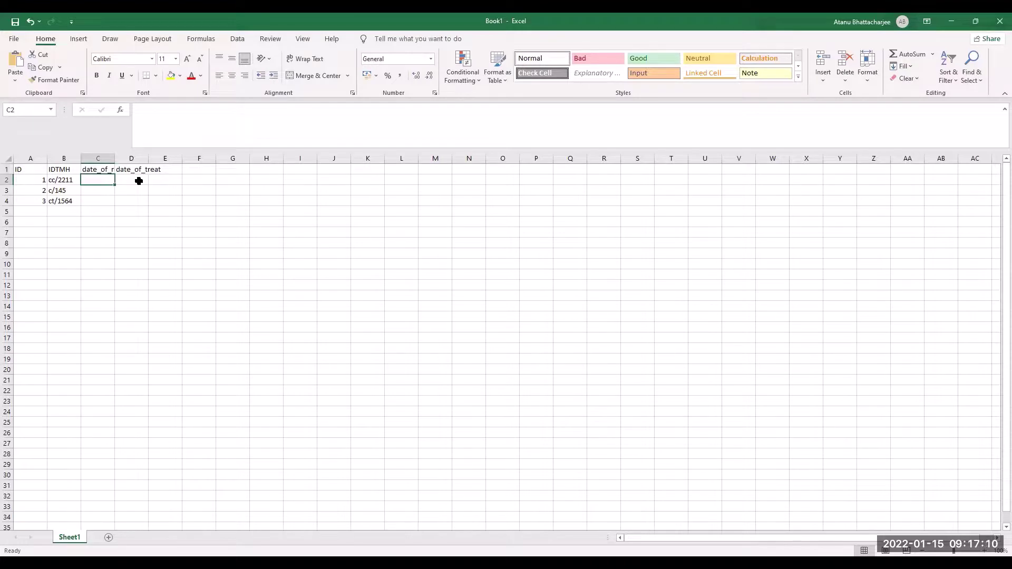
- Enter 12.05.2019 in C2 and a second date in C3, corrected to 12-05-2019
type("12.05.2019")
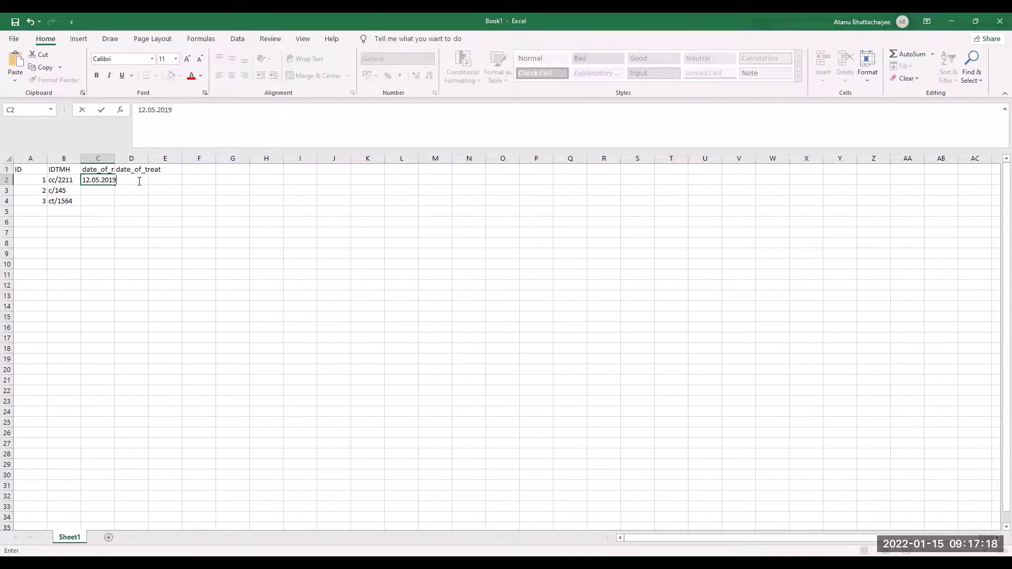
key("Return")
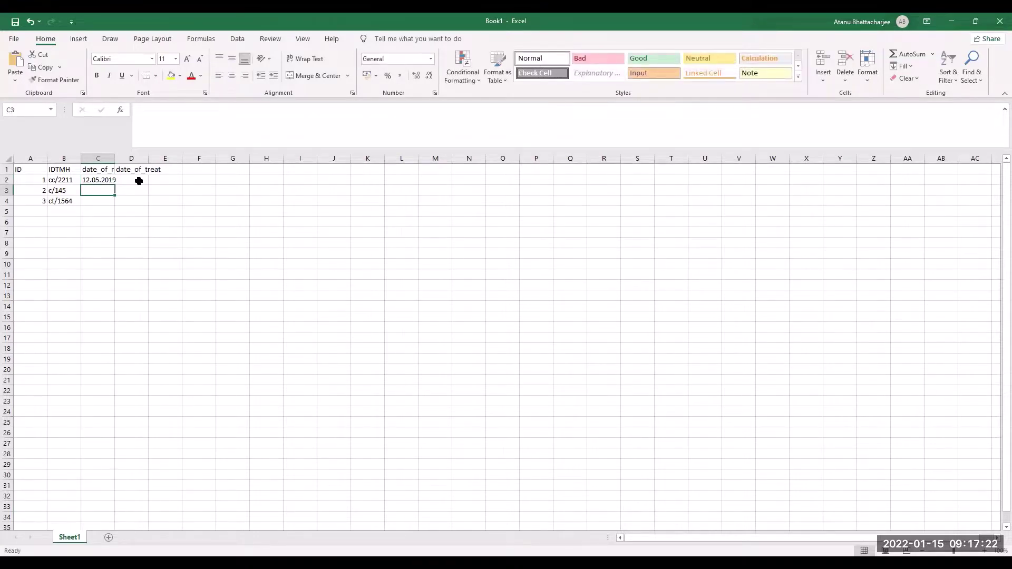
type("12/05")
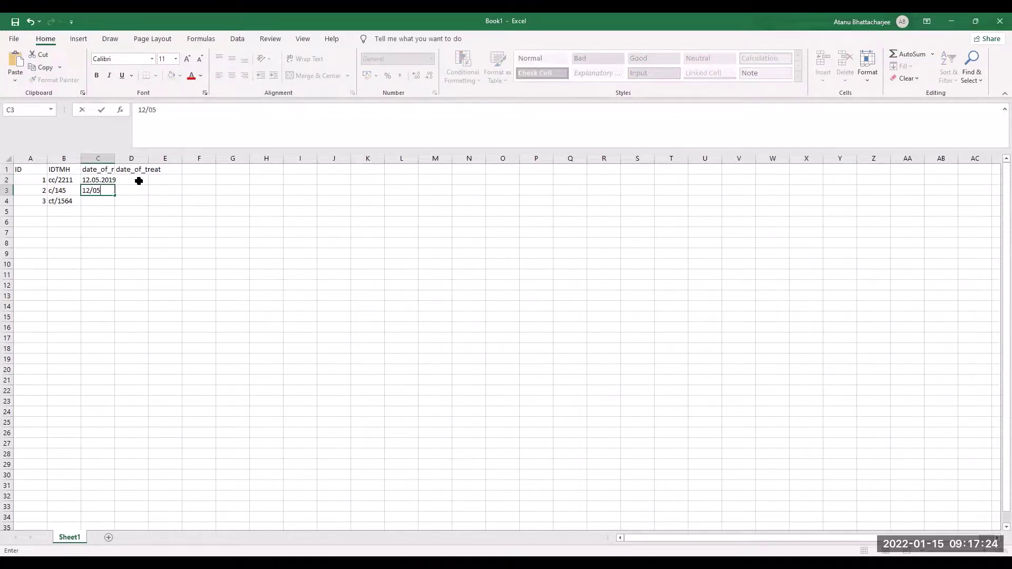
type("2019")
key("Return")
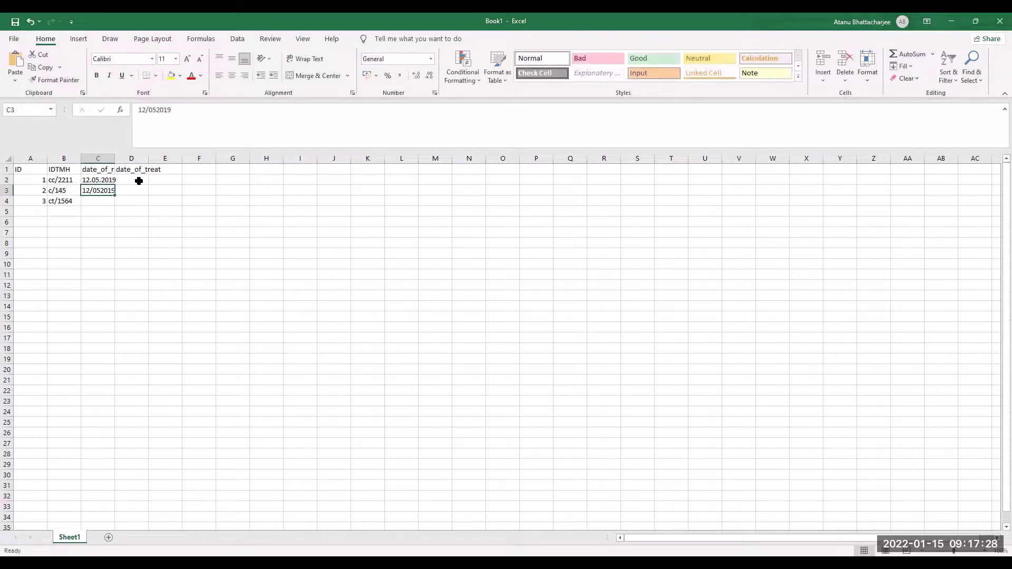
left_click(156, 110)
key("Return")
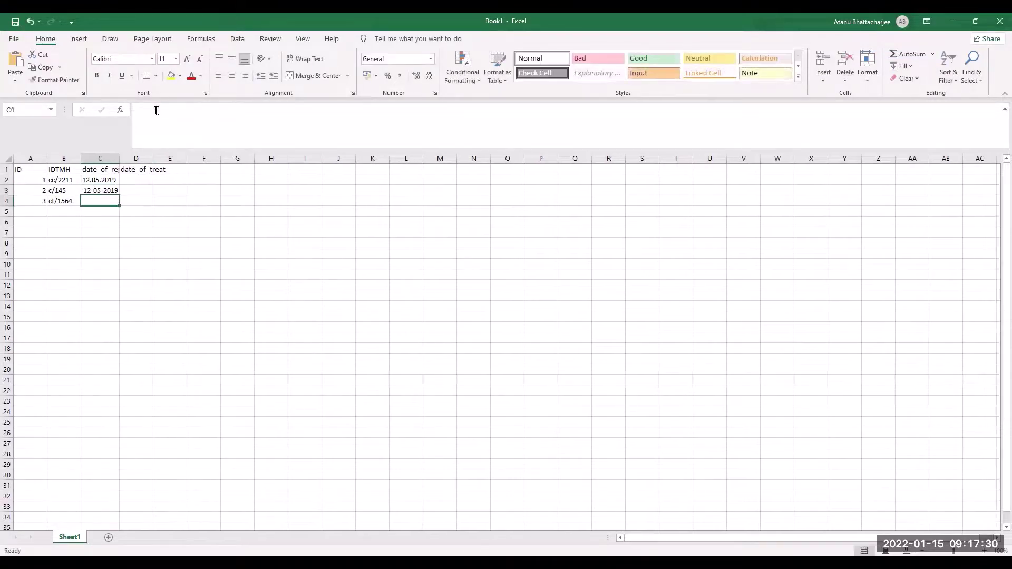
- Compare the two date formats, then clear the second registration date in C3
key("Up")
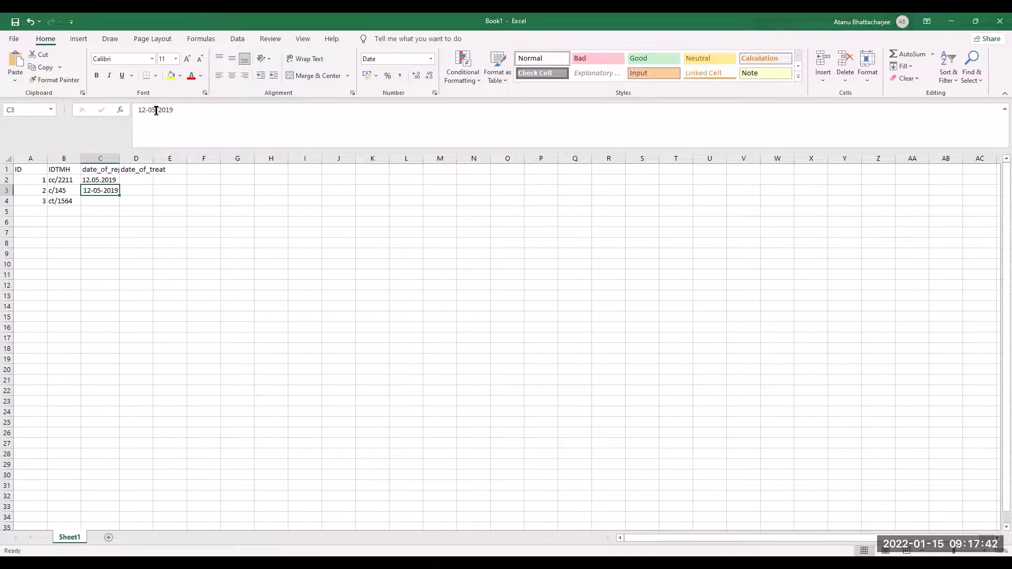
key("Up")
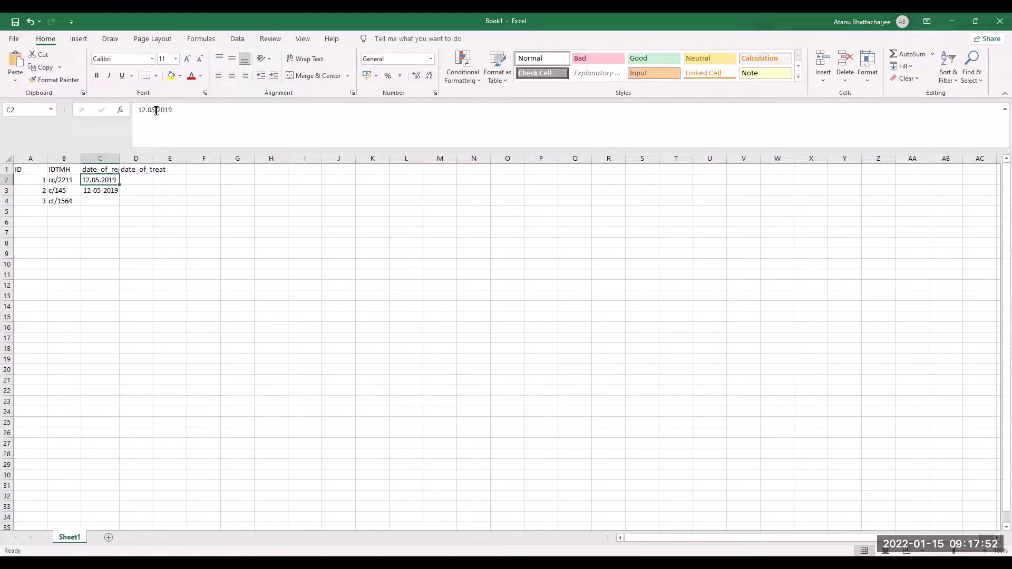
key("Down")
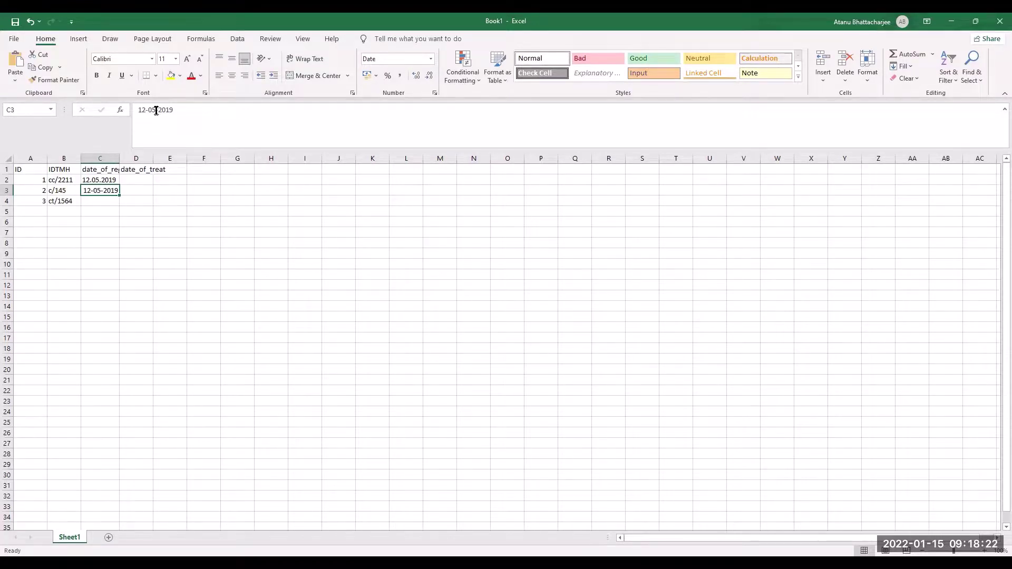
key("Delete")
key("Right")
key("Up")
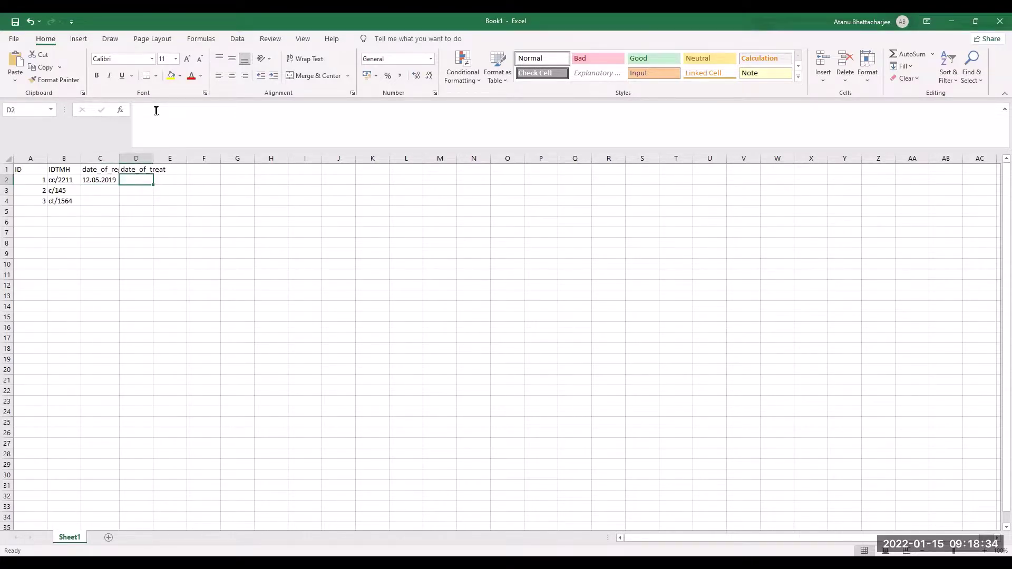
- Enter 14.05.2019 as the first treatment date in D2
type("14.")
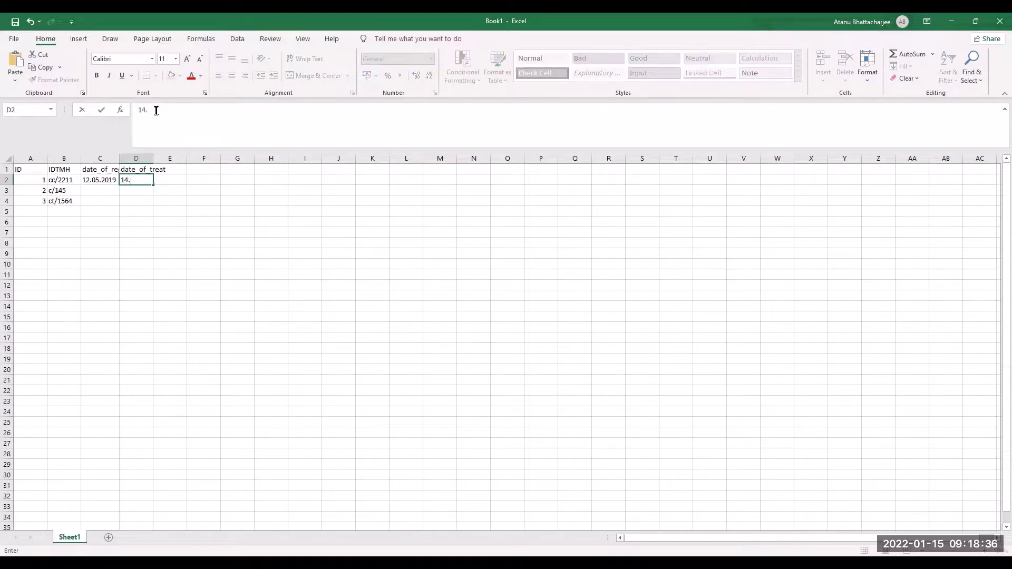
type("05.2019")
key("Return")
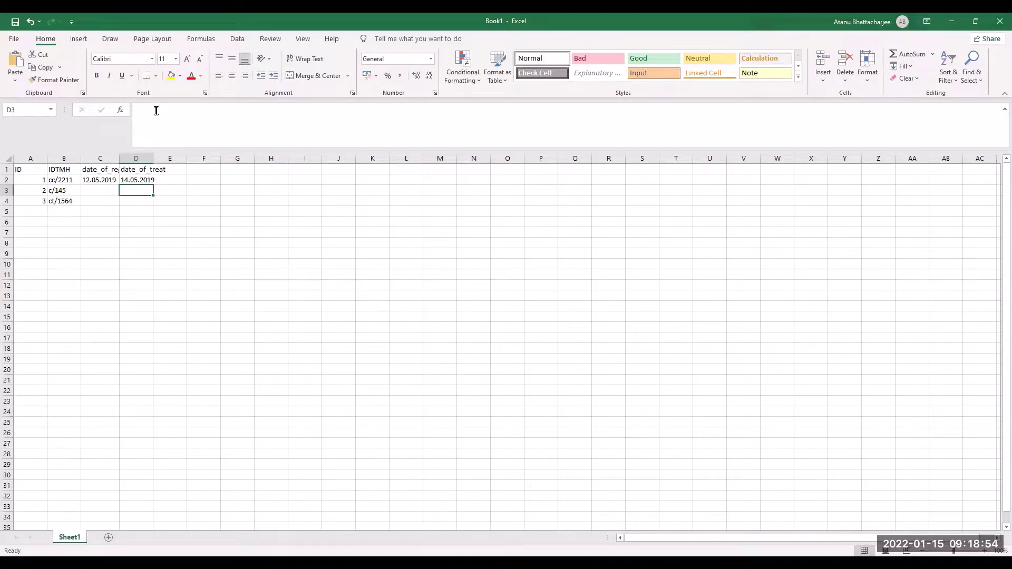
key("Up")
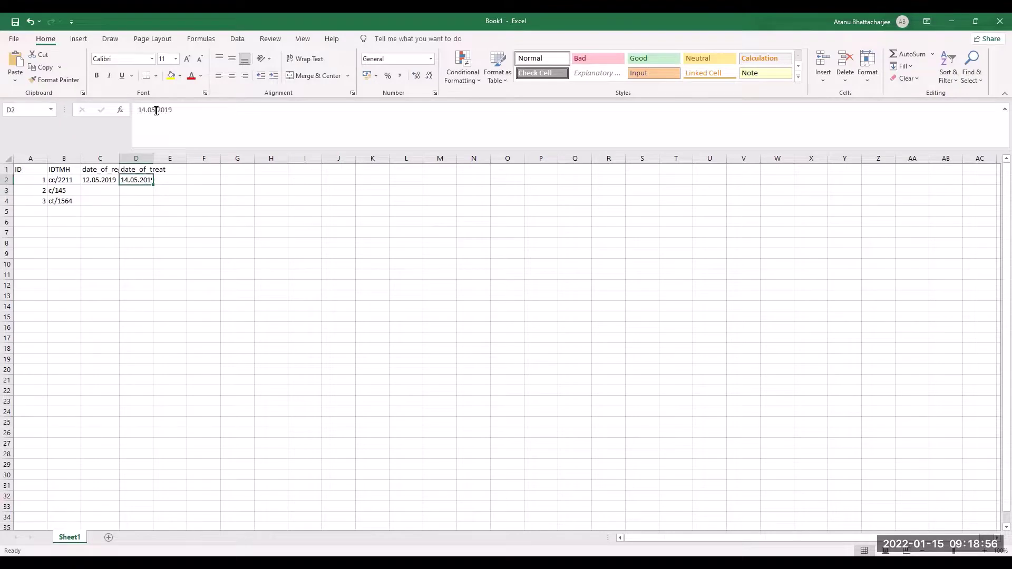
key("Right")
key("Up")
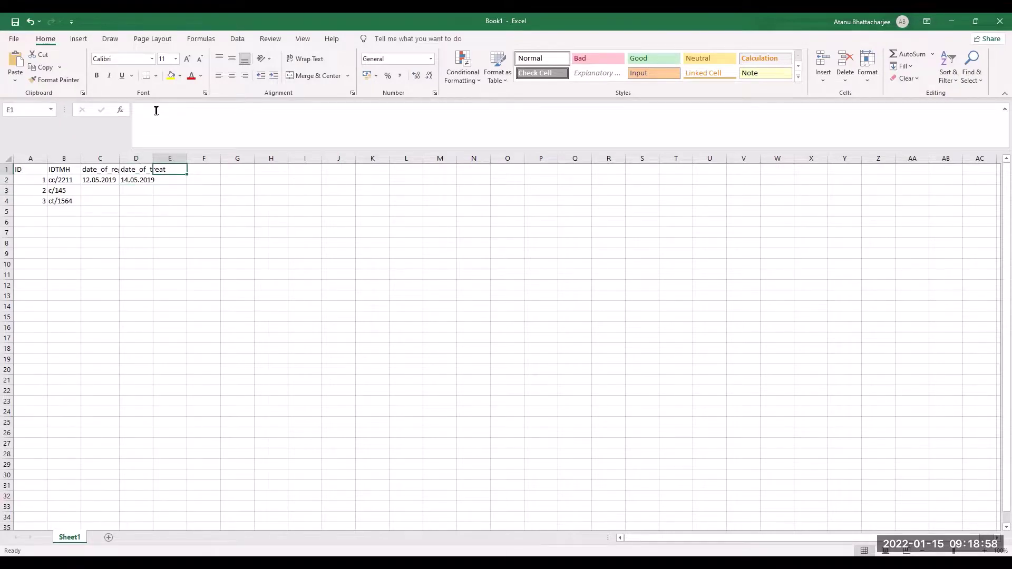
- Type the heading last_date_observation in E1, fixing the hyphen to an underscore
type("last")
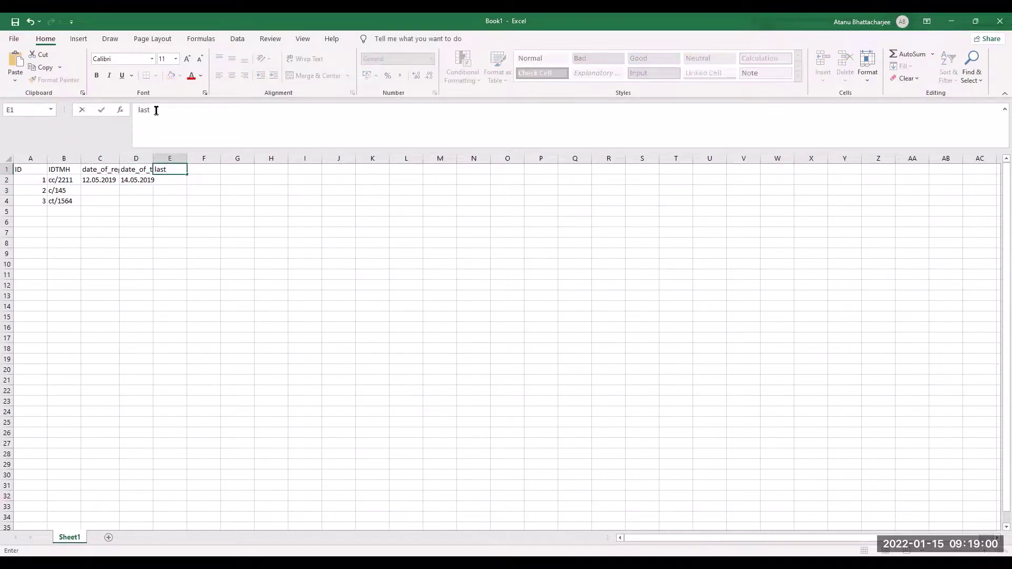
type("_date_observation")
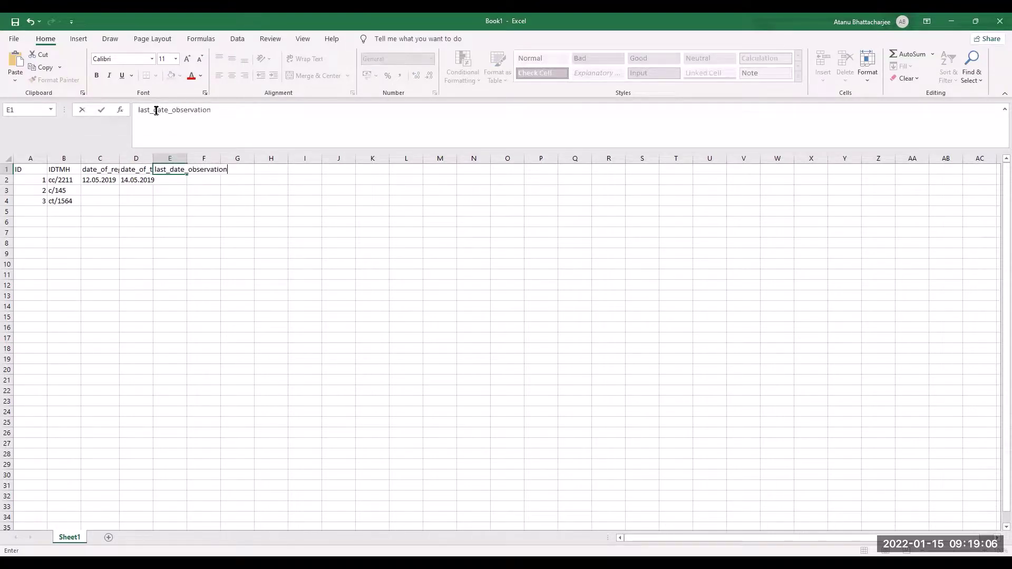
key("Return")
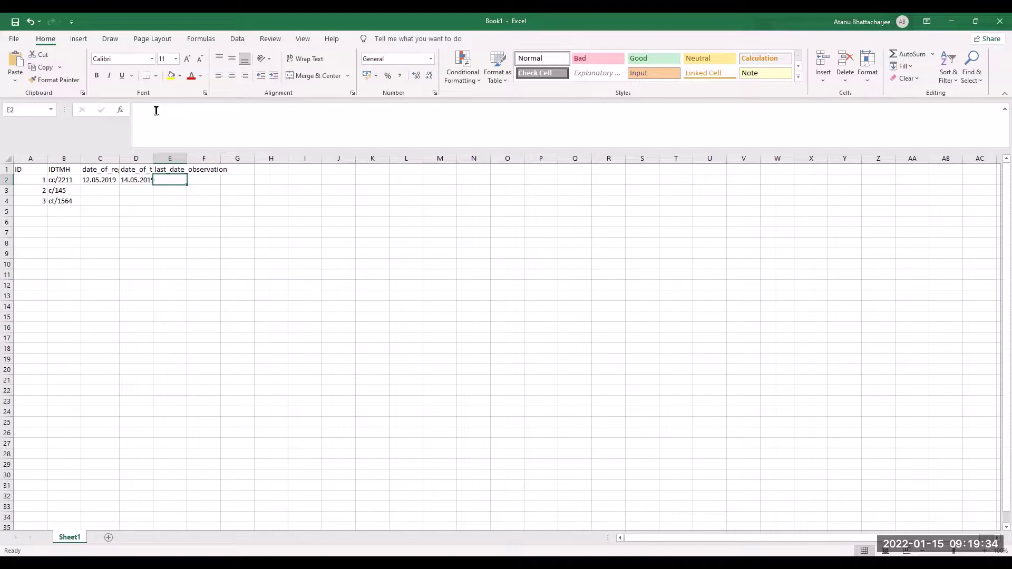
- Enter 24.12.2019 as the first patient's last observation date in E2
type("24.012")
type(".")
key("BackSpace")
key("BackSpace")
key("BackSpace")
key("BackSpace")
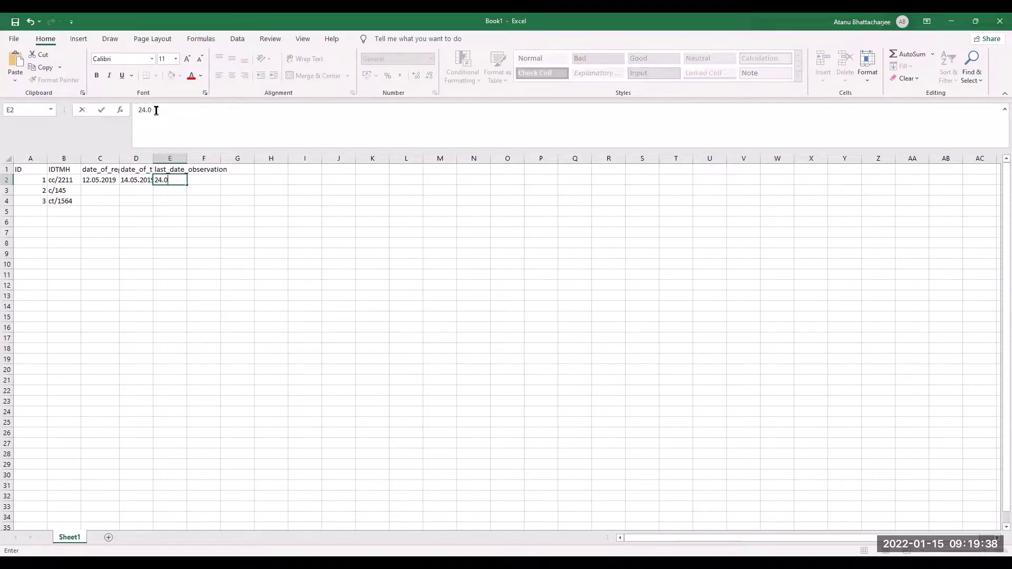
type("12.2019")
key("Return")
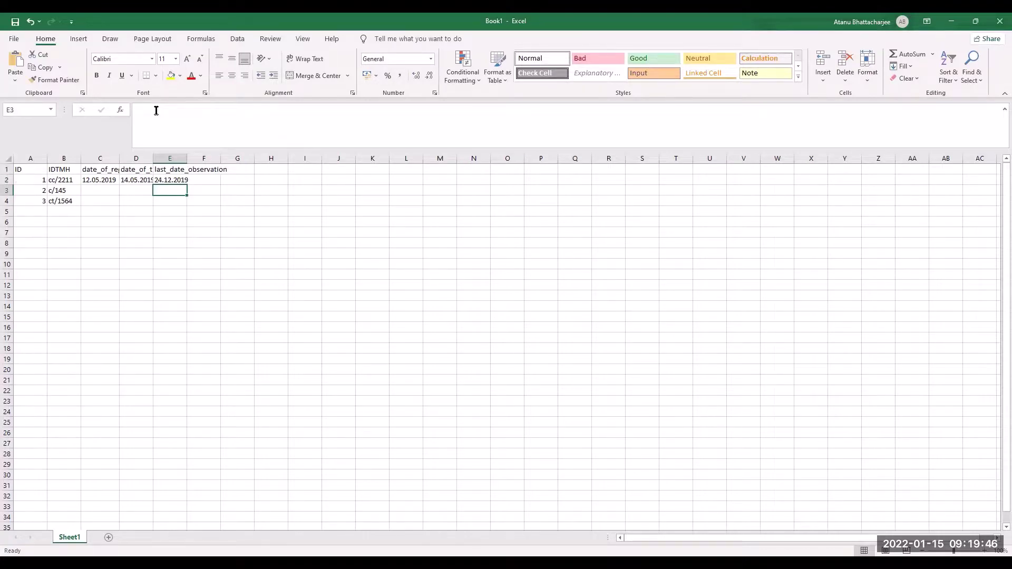
- Add the death heading in F1 with 0 for the first patient in F2
key("Right")
key("Up")
key("Up")
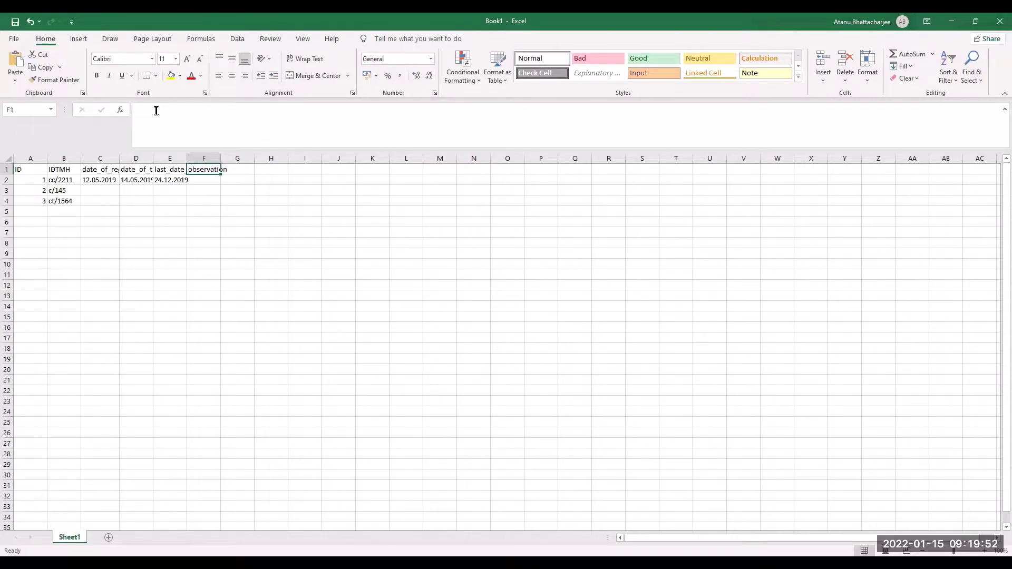
type("death")
key("Return")
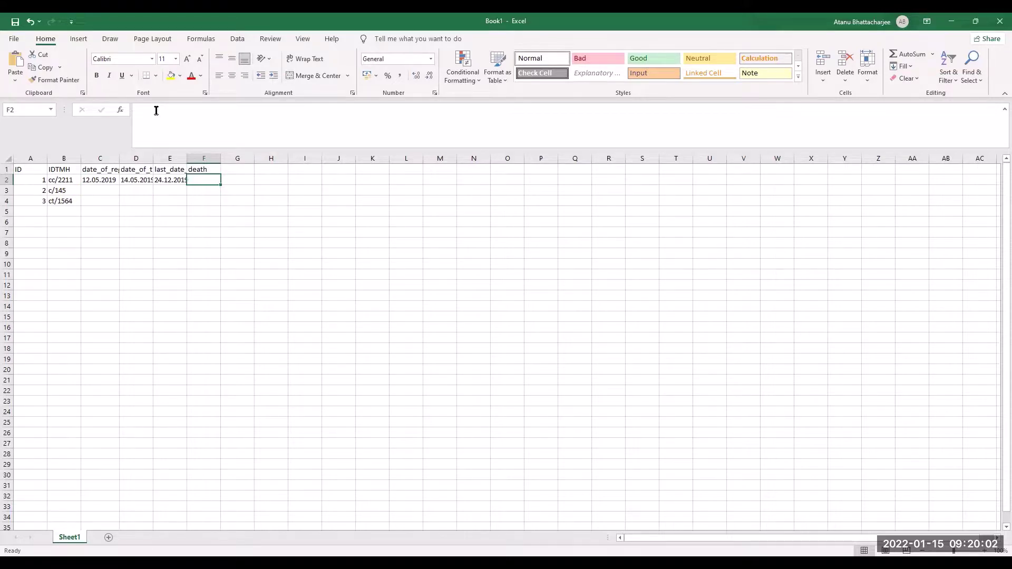
type("0")
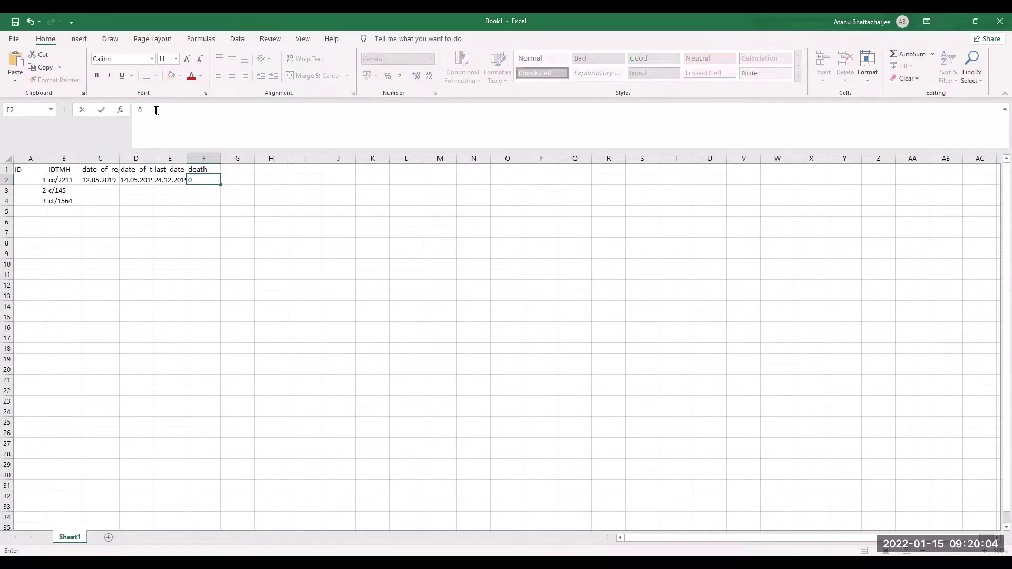
key("Return")
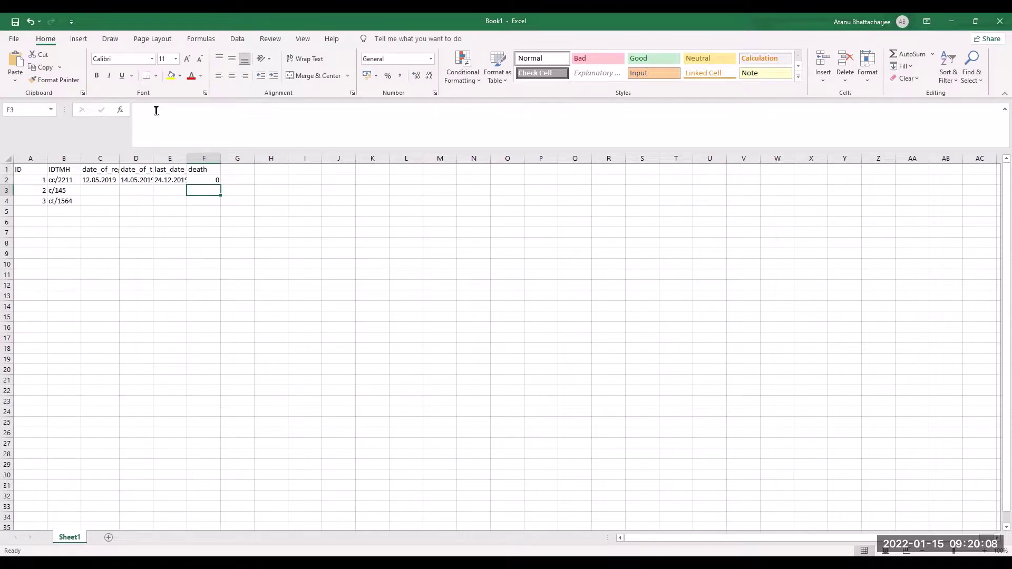
- Select the first patient's date cells in row 2
key("Up")
key("Left")
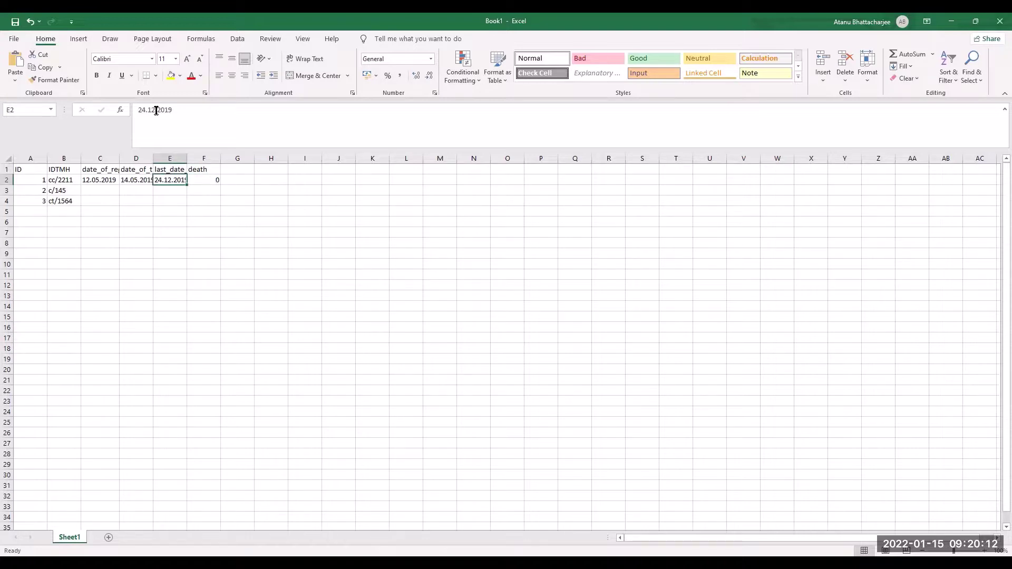
key("shift+Left")
key("shift+Left")
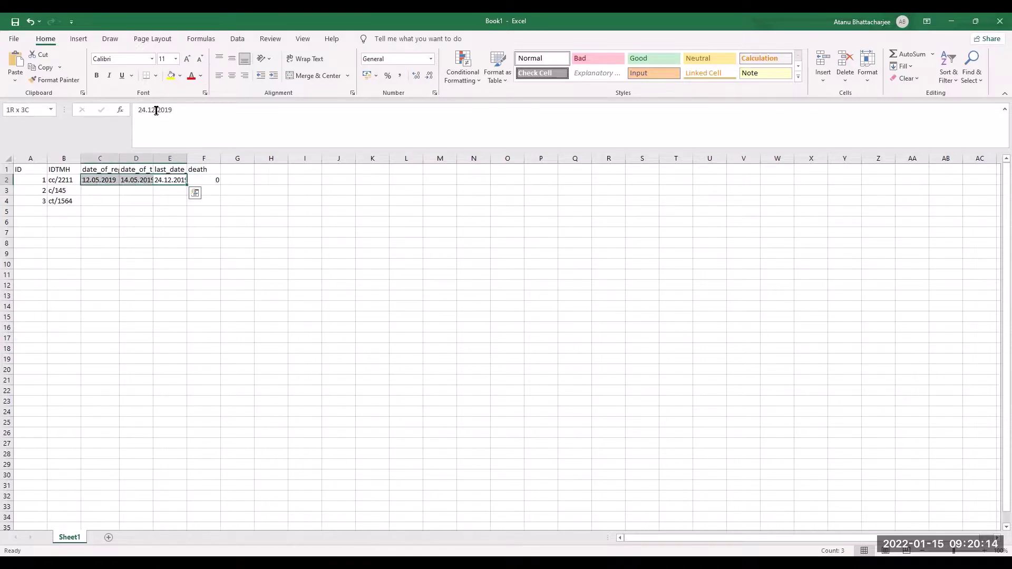
- Copy the first patient's dates from C2:E2 into row 3
key("ctrl+c")
key("Down")
key("Left")
key("Left")
key("ctrl+v")
key("Right")
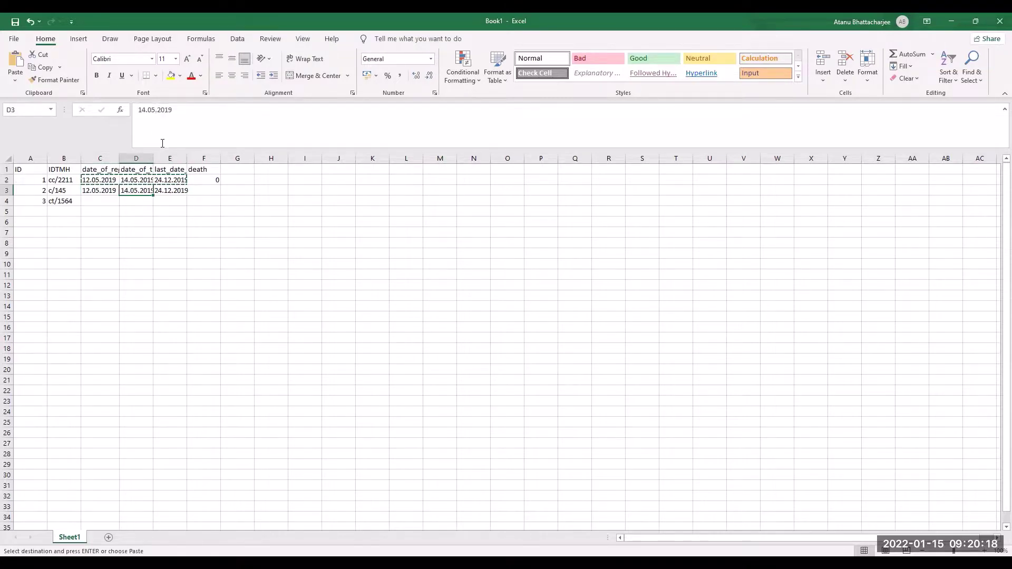
- Change the pasted dates to 15.05.2019 in C3 and 17.05.2019 in D3
left_click(96, 191)
left_click(147, 109)
key("BackSpace")
type("5")
key("Return")
key("Right")
key("Up")
left_click(146, 110)
key("BackSpace")
type("7")
key("Return")
- Change the E3 date's day to 20, giving 20.12.2019
key("Right")
key("Up")
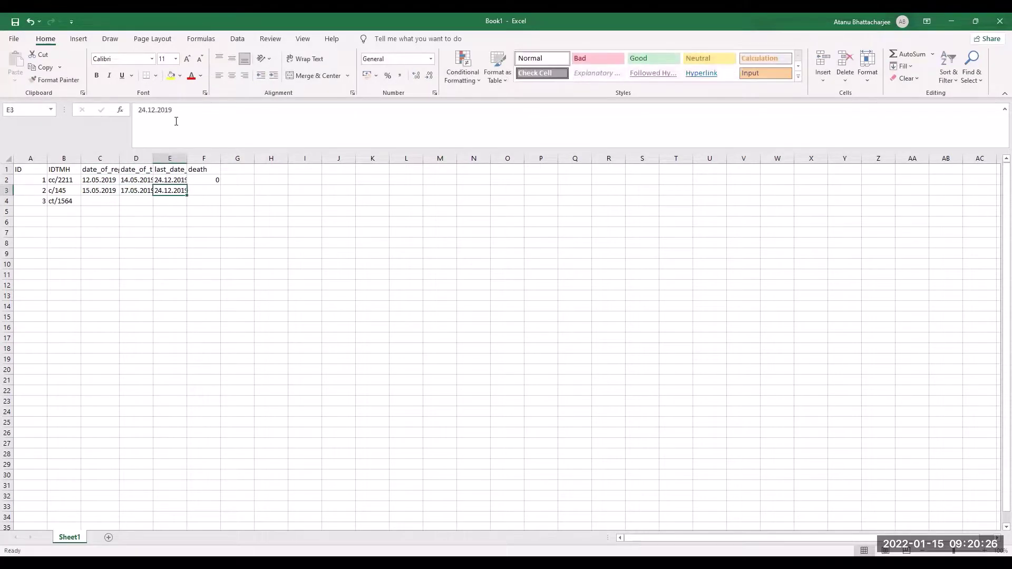
left_click(146, 111)
key("BackSpace")
type("0")
key("Return")
key("Up")
- Enter a death value of 1 for the second patient in F3
key("Right")
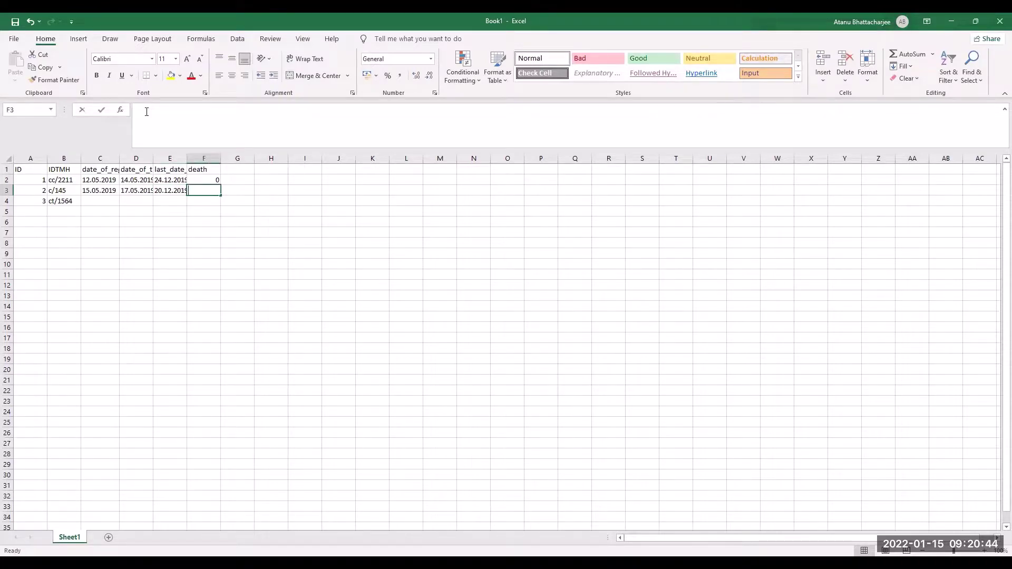
type("1")
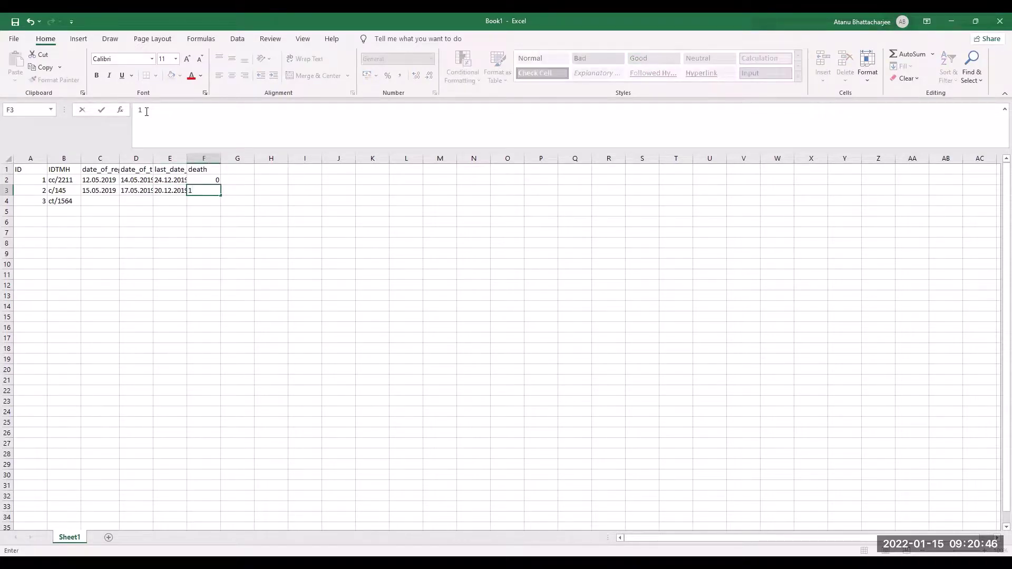
key("Left")
key("Right")
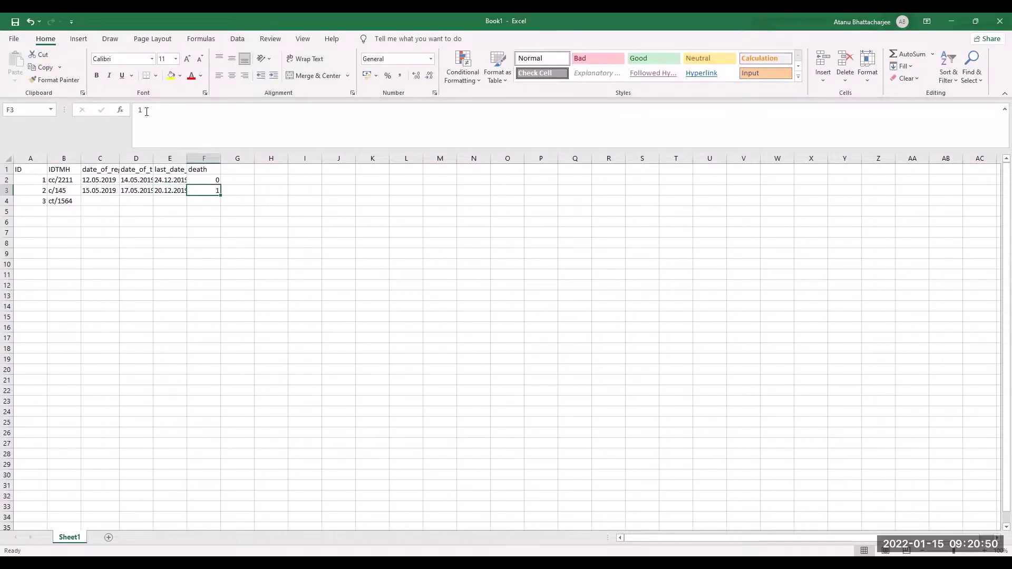
key("Left")
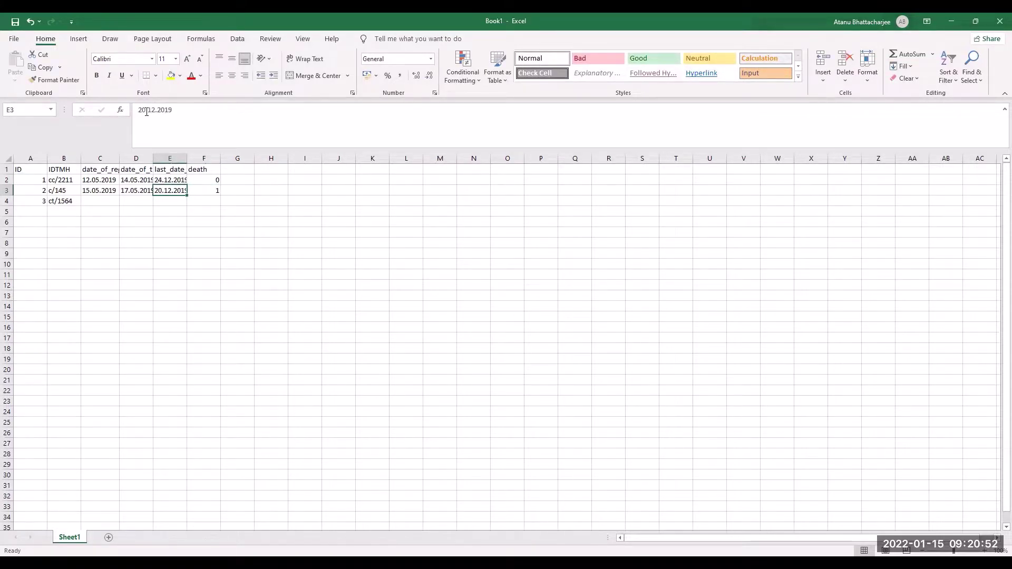
- Correct the E3 month so the date reads 20.09.2019
left_click(167, 110)
key("Left")
key("Left")
key("Left")
key("BackSpace")
key("BackSpace")
type("09")
key("Return")
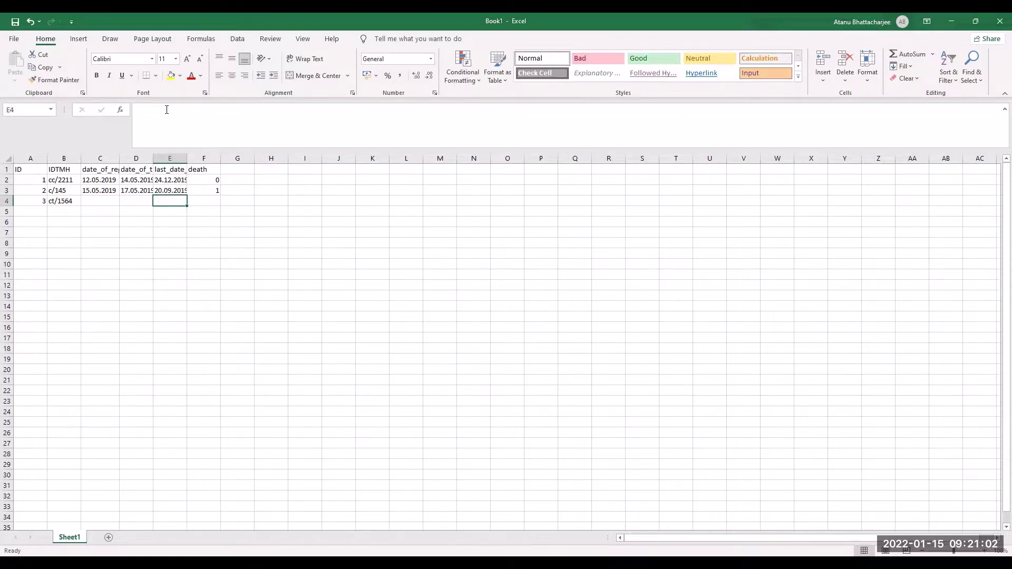
key("Up")
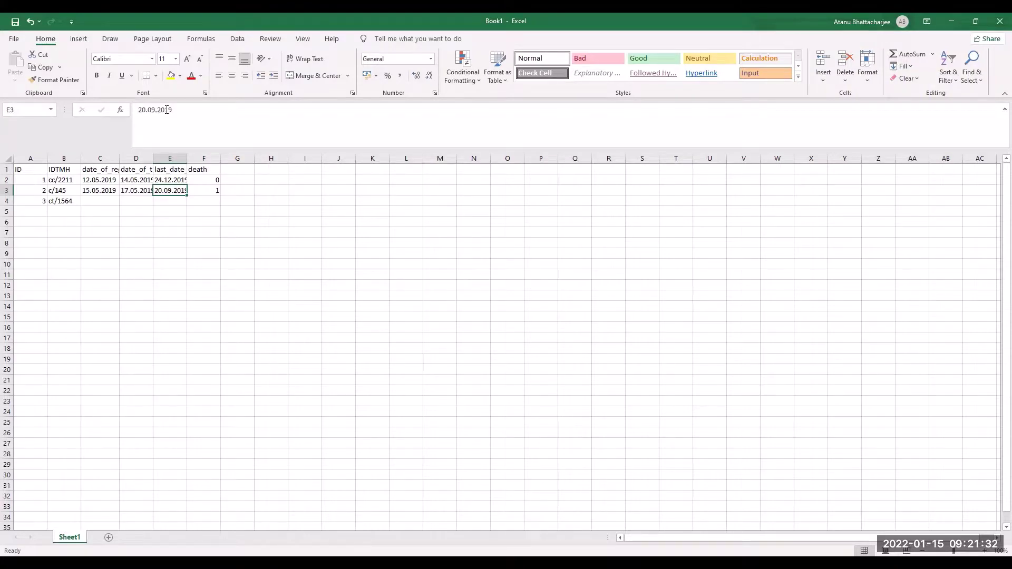
- Add the os heading in G1 and the formula =E2-D2 in G2
left_click(202, 192)
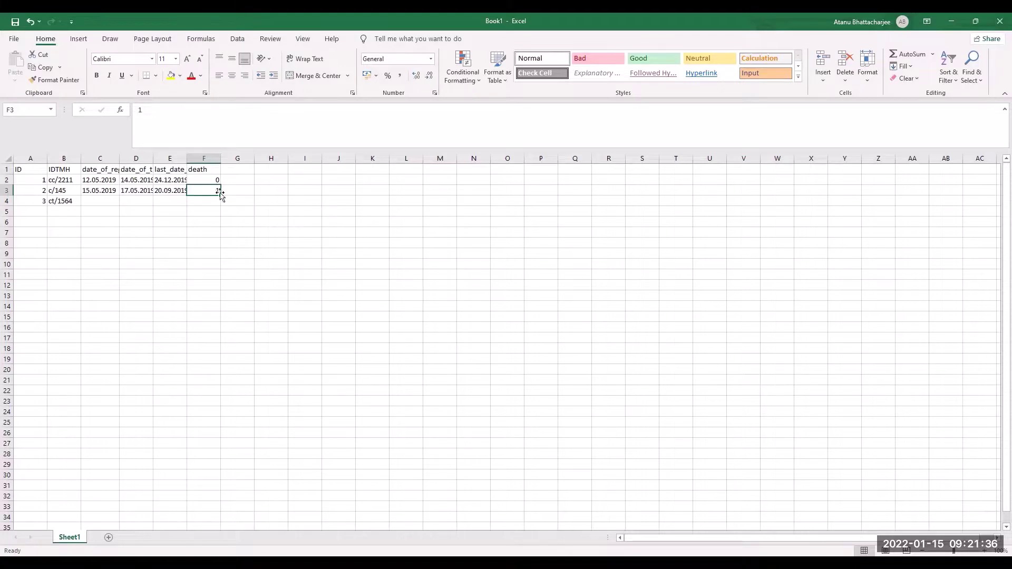
left_click(240, 171)
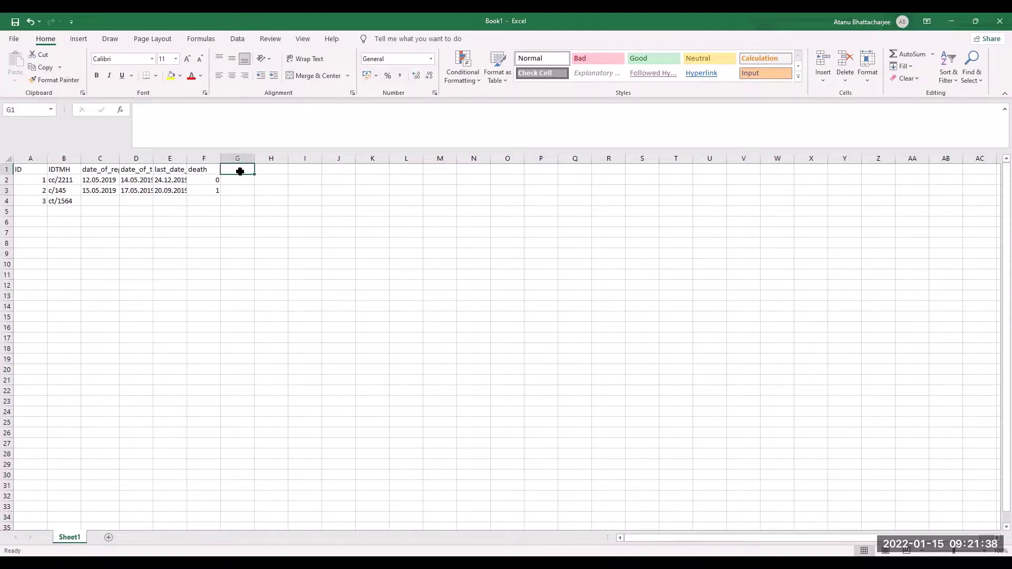
type("os")
key("Return")
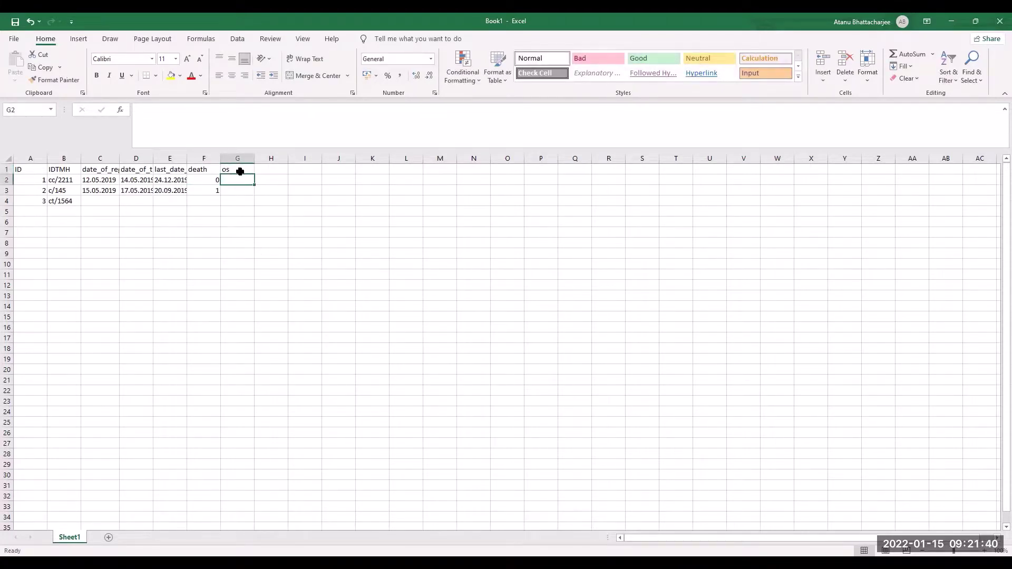
type("=")
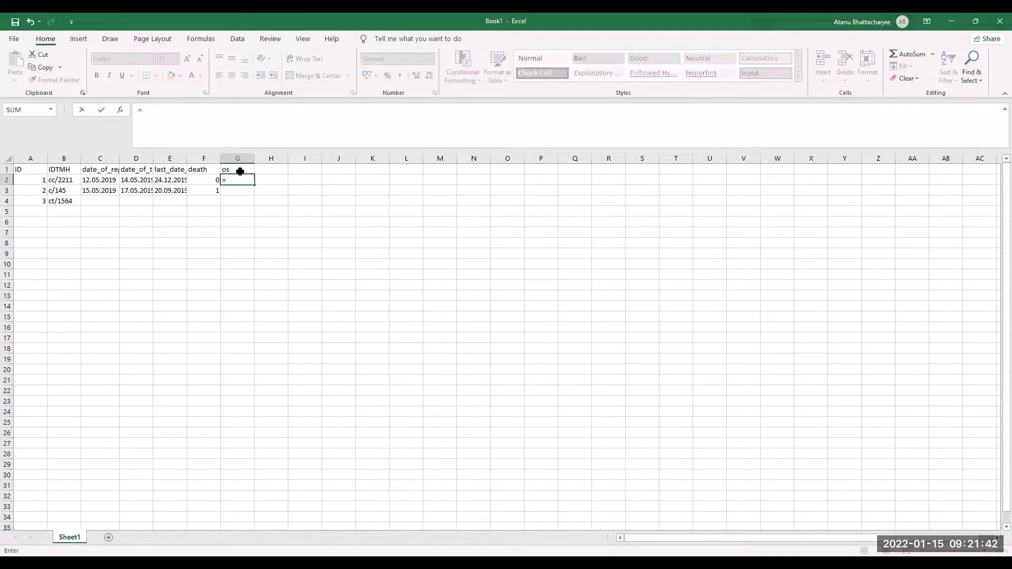
type("E2-D2")
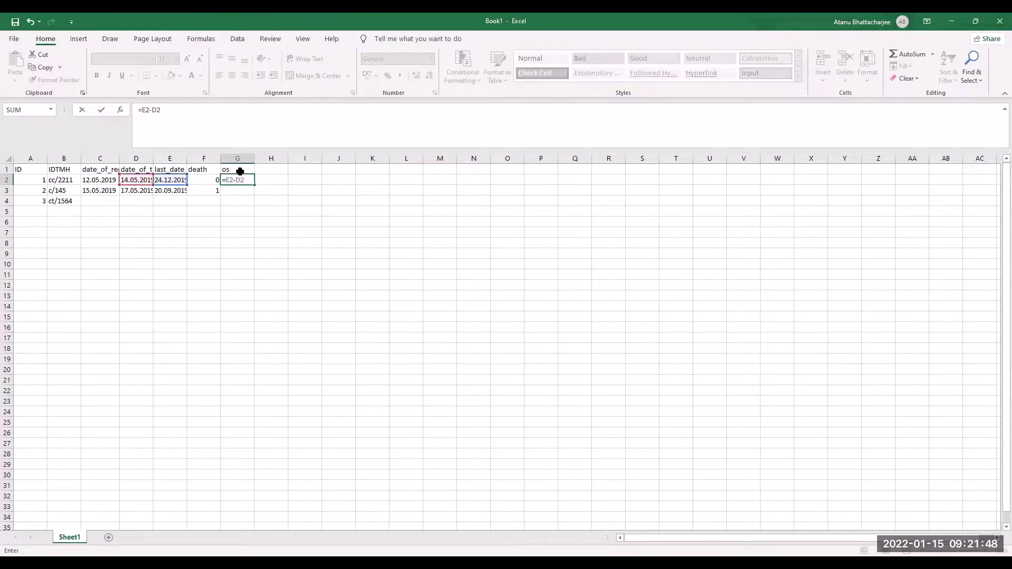
key("Return")
- Format cell G2 with the Number category via Format Cells
left_click(239, 179)
right_click(239, 179)
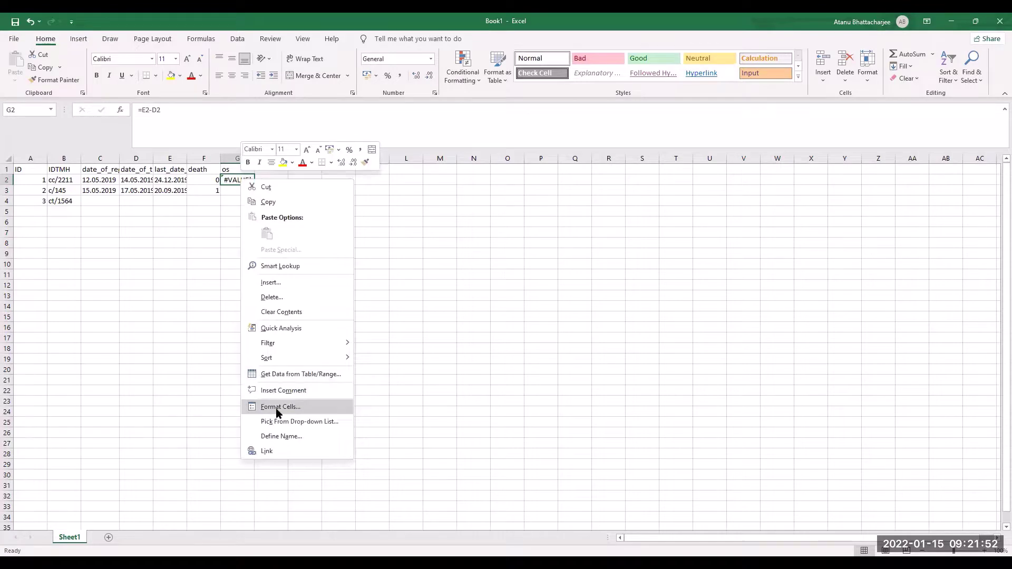
left_click(279, 406)
left_click(169, 327)
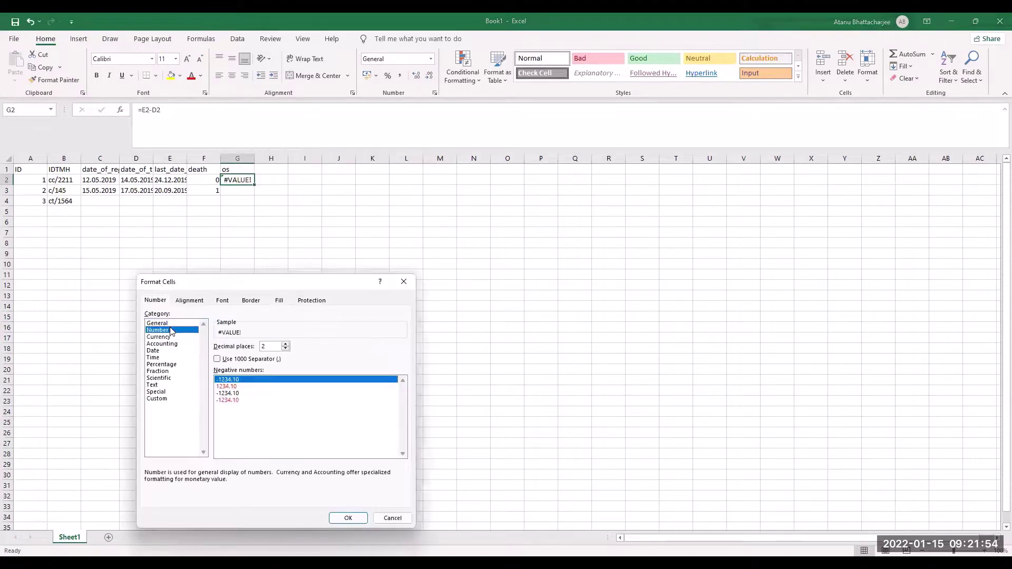
key("Return")
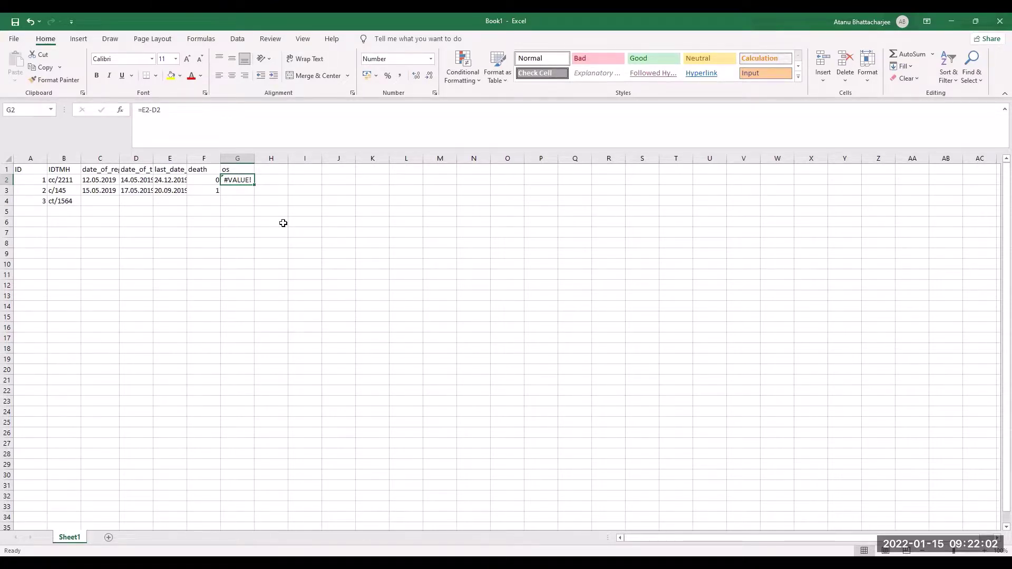
left_click_drag(169, 110, 135, 110)
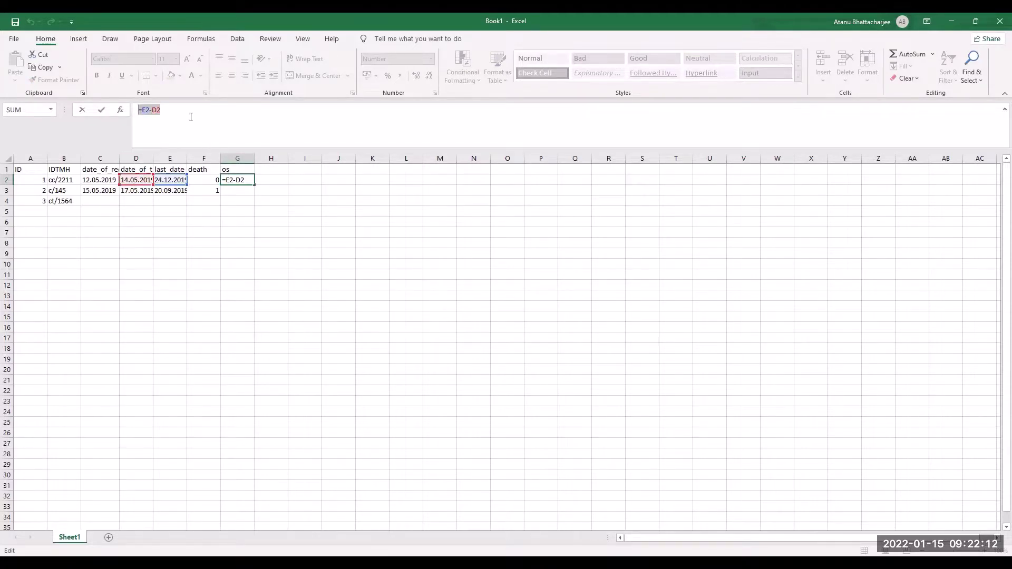
- Edit the G2 os formula to subtract C2 from E2, recommit it and check the result
left_click(167, 109)
type("C")
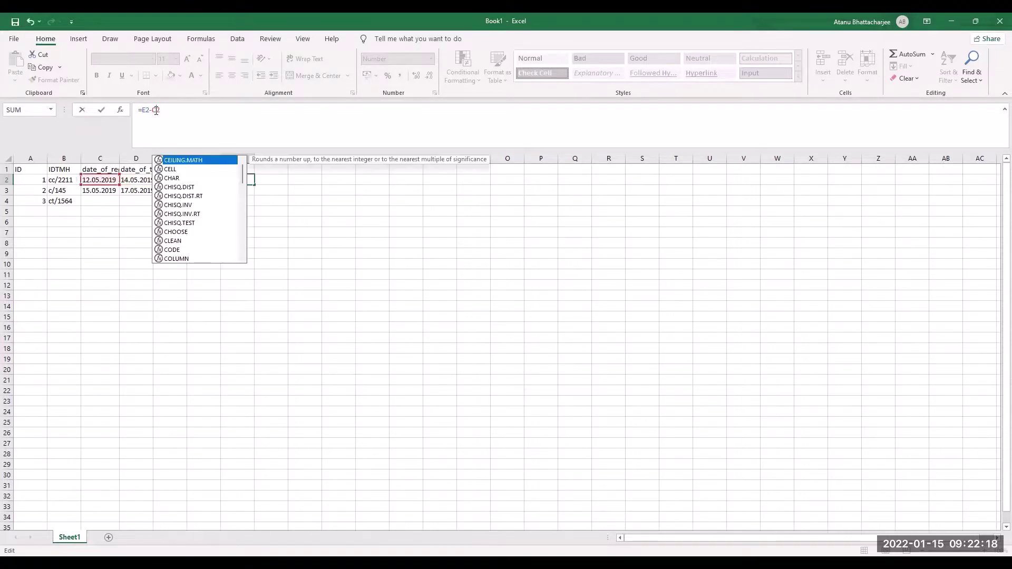
type("2")
key("Return")
left_click(238, 179)
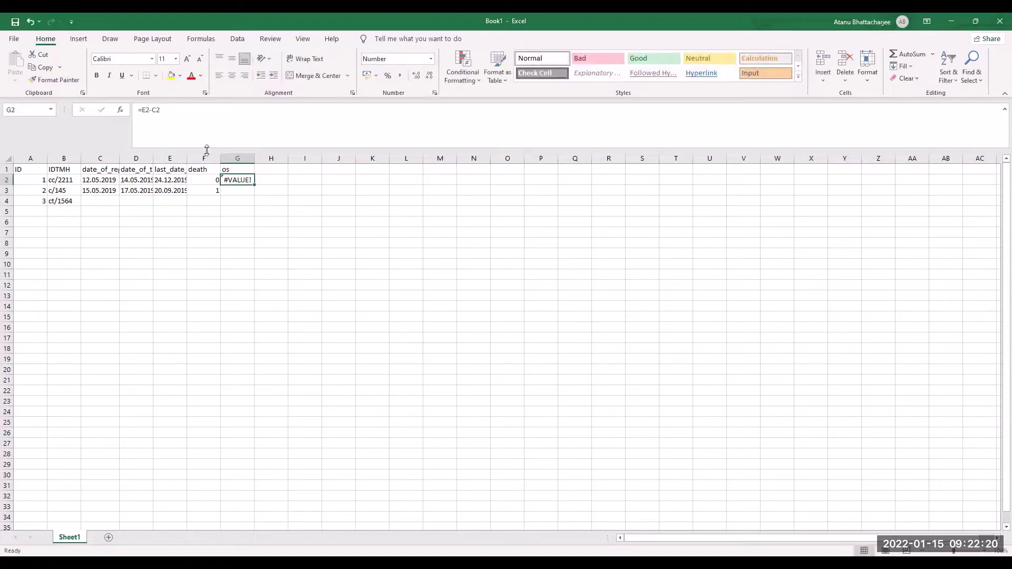
left_click(154, 111)
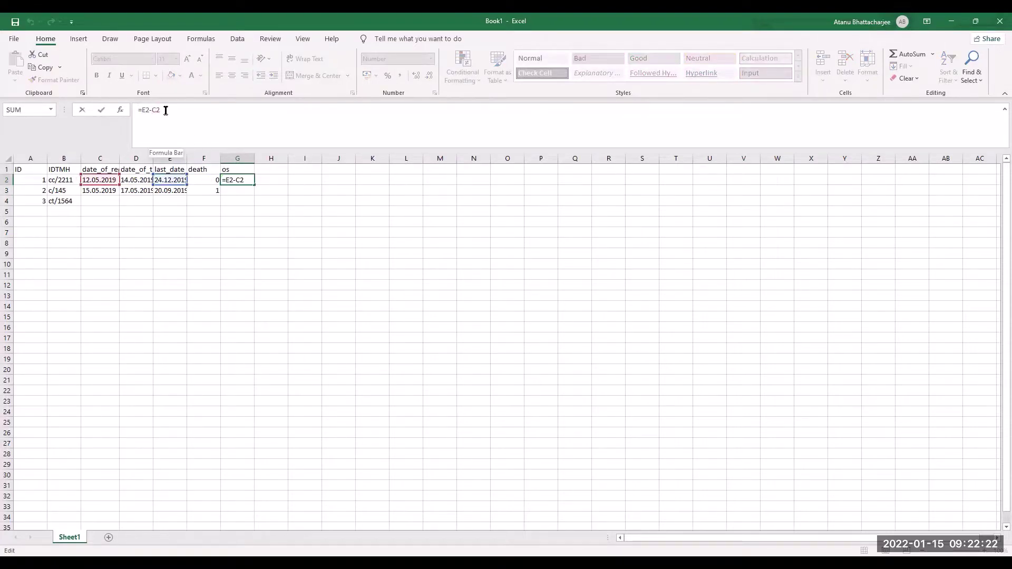
key("Return")
key("Up")
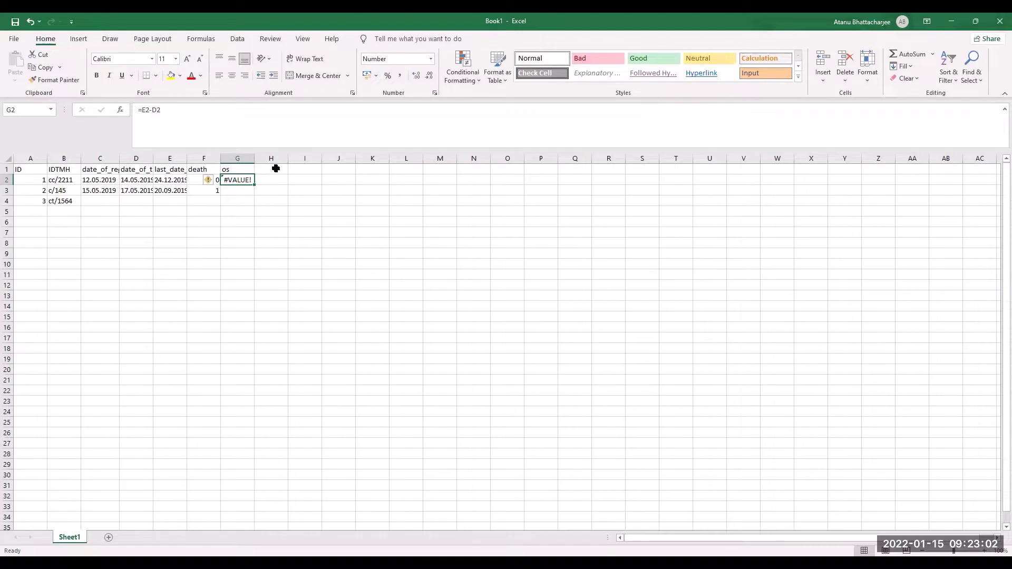
left_click(219, 169)
left_click(230, 167)
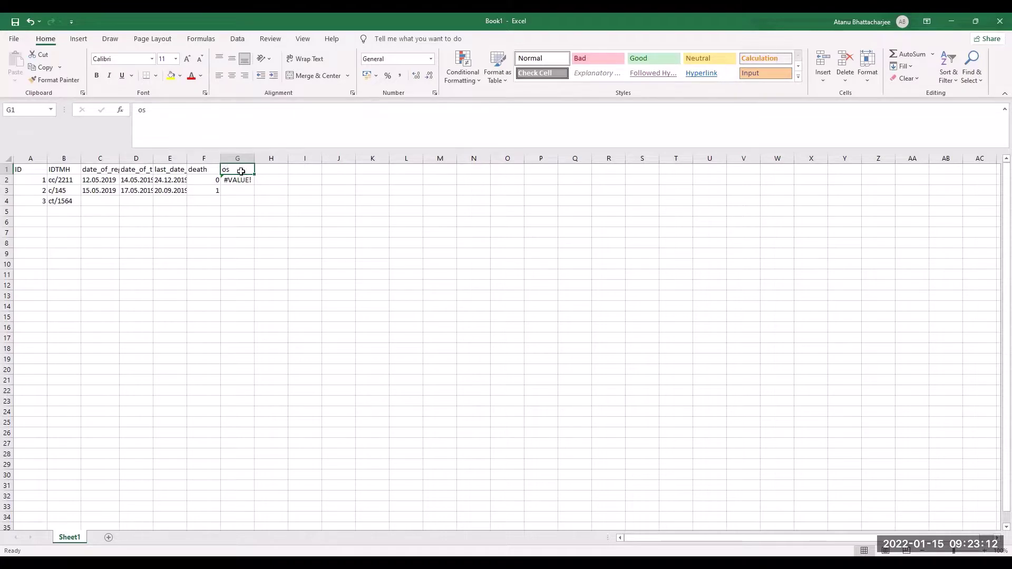
- Enter the heading prog in H1
left_click(281, 169)
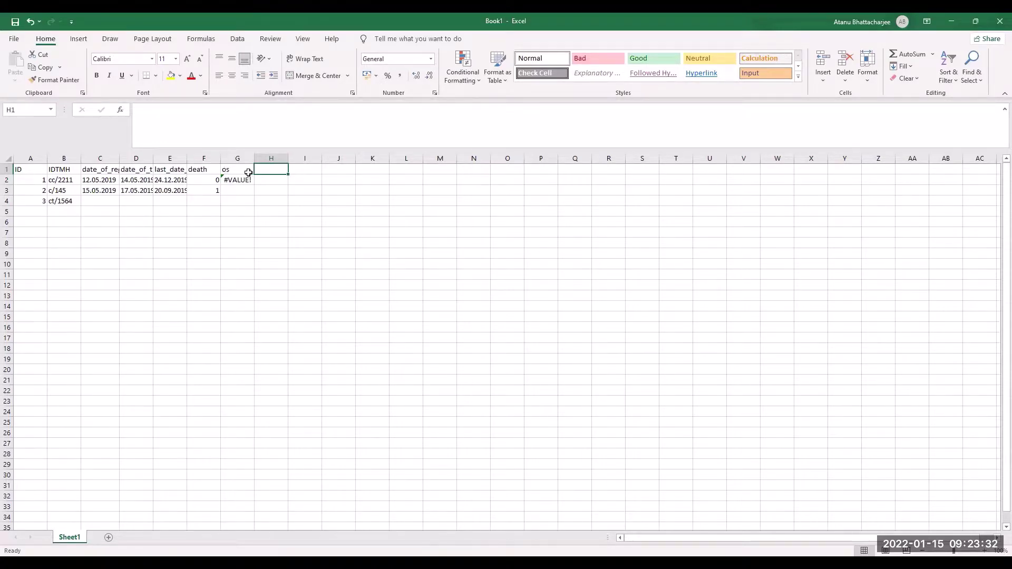
type("prog")
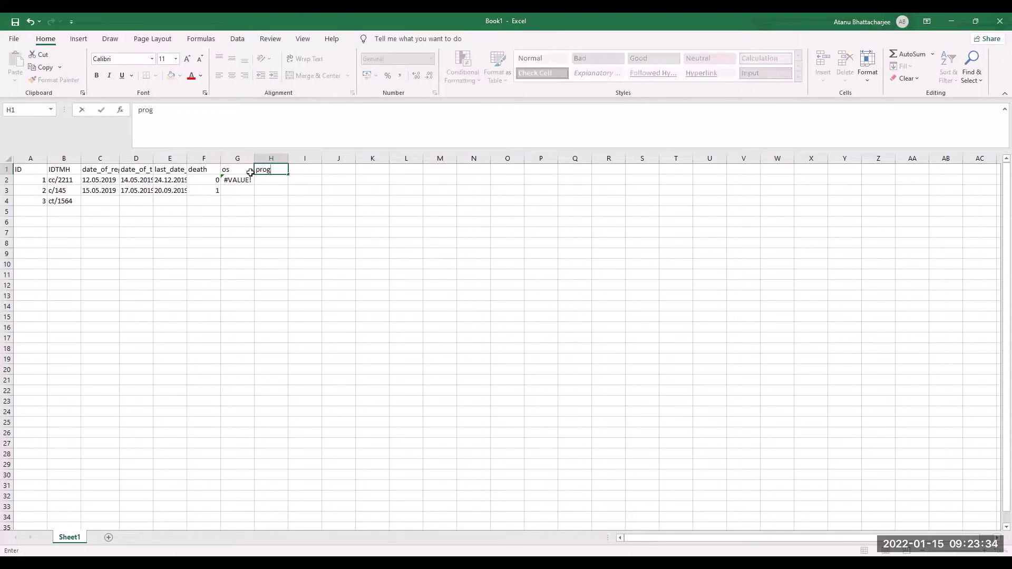
key("Return")
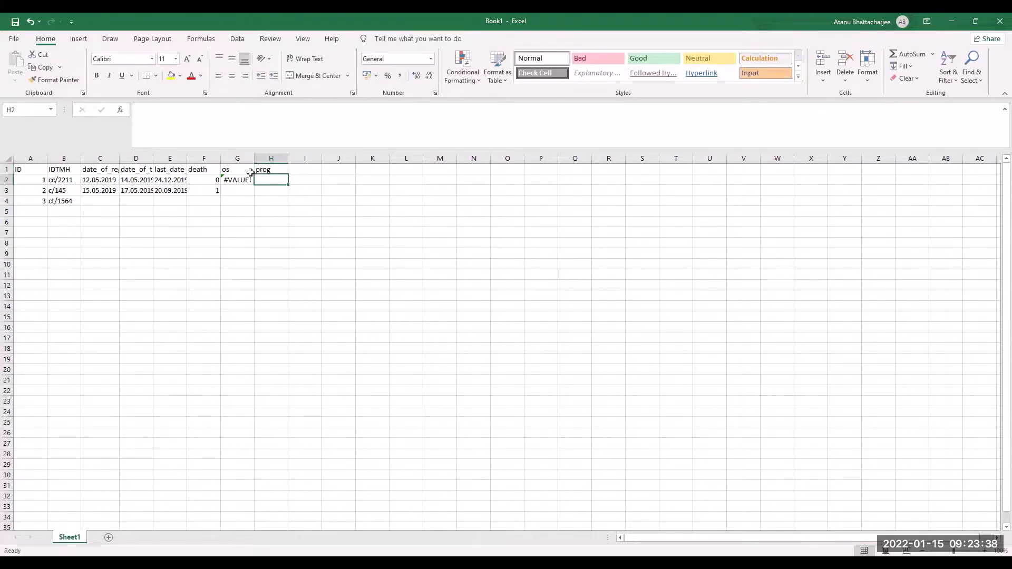
- Insert a blank column before death and widen column E to fit last_date_observation
left_click(192, 158)
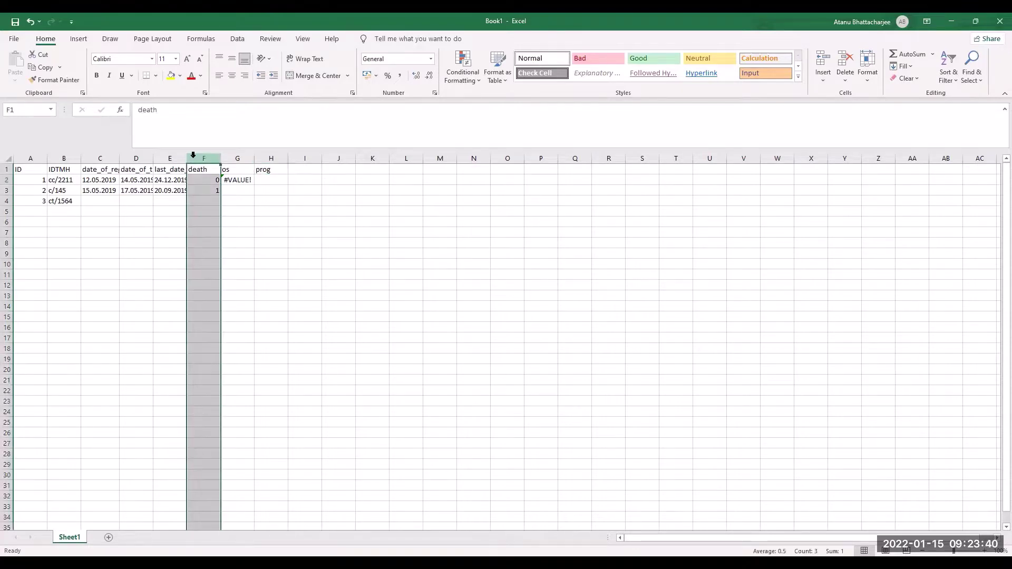
right_click(193, 158)
left_click(221, 245)
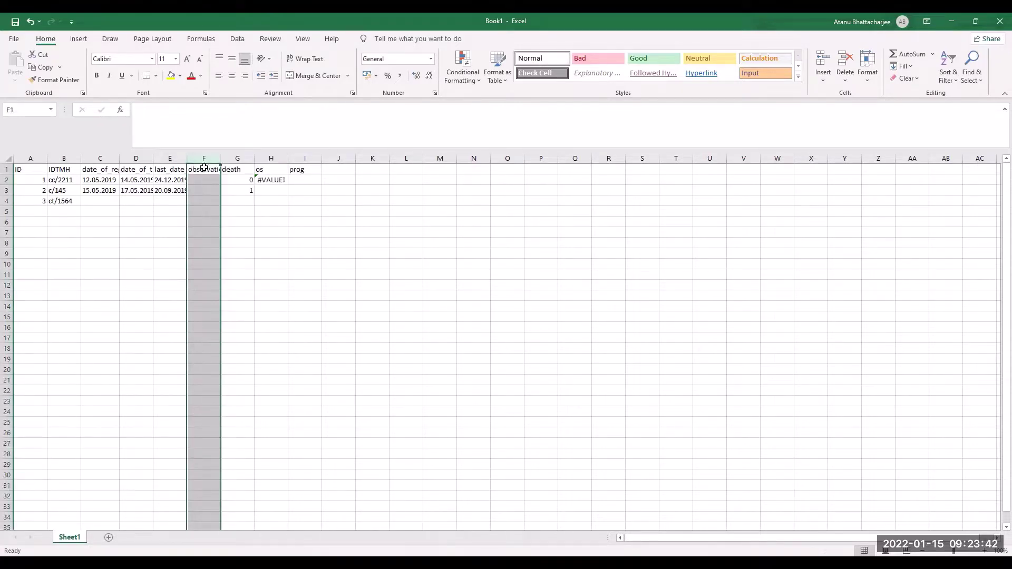
left_click_drag(188, 158, 235, 158)
- Enter the heading date_of_progression in F1
left_click(253, 169)
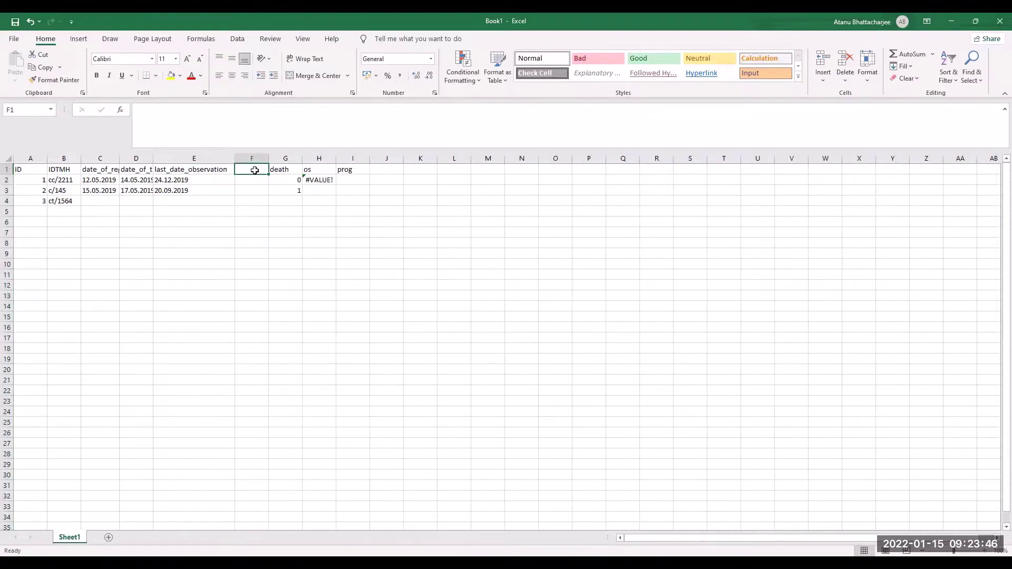
type("date_of_progressi")
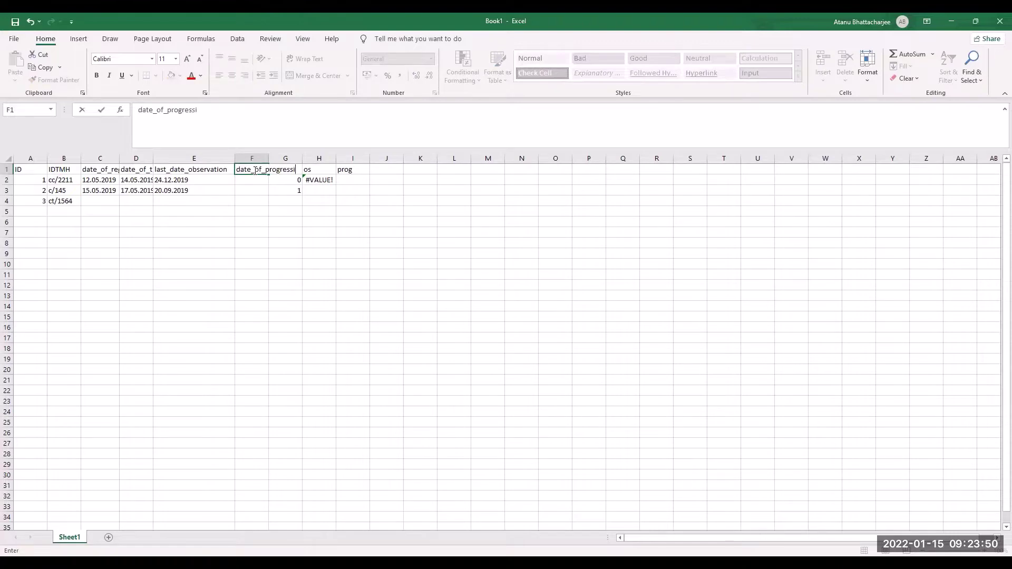
type("on")
key("Return")
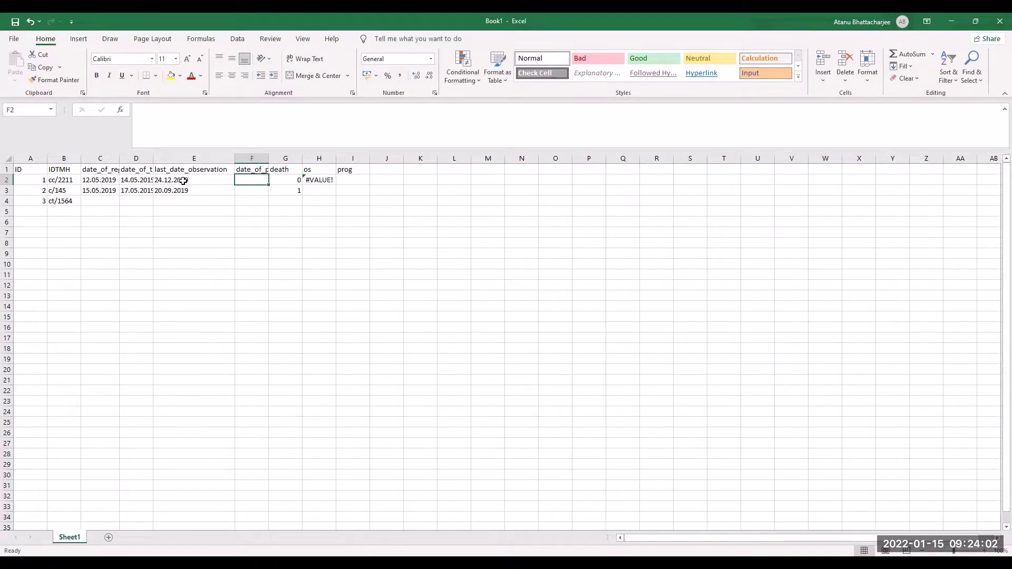
- Copy patient 1's last observation date 24.12.2019 from E2 into date_of_progression cell F2
left_click(163, 181)
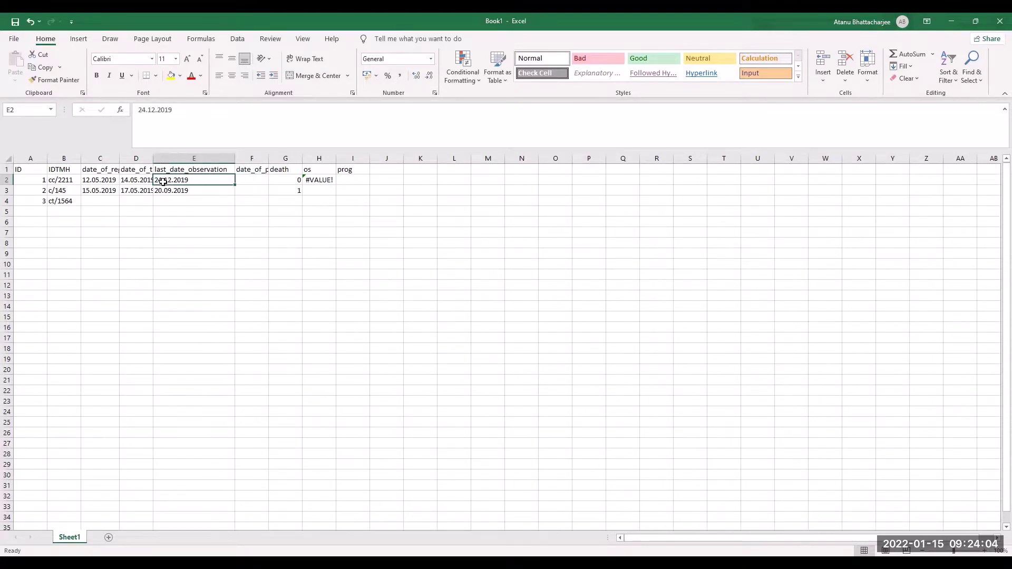
key("ctrl+c")
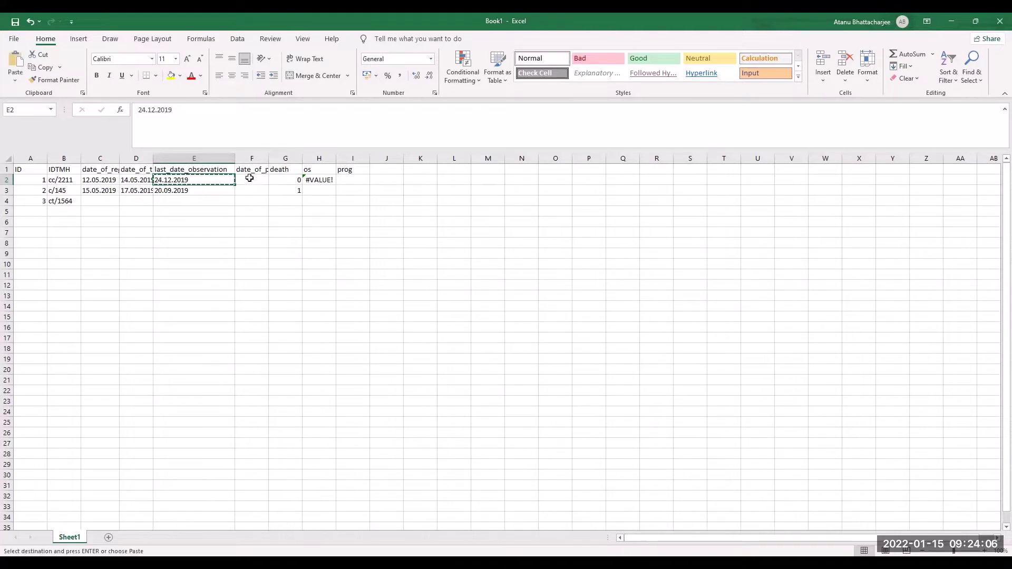
left_click(249, 179)
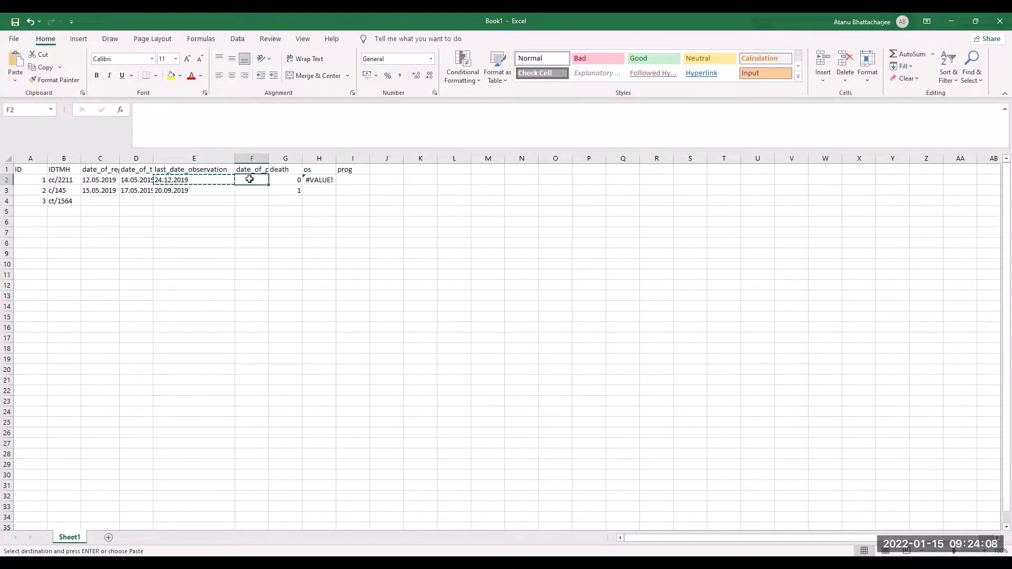
key("ctrl+v")
left_click(254, 198)
left_click(190, 211)
key("BackSpace")
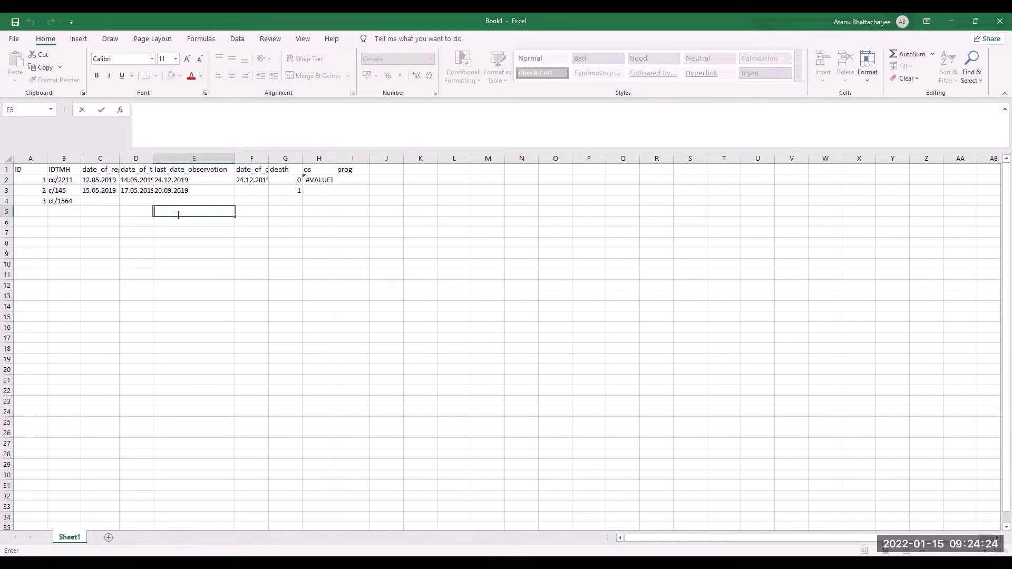
left_click(253, 181)
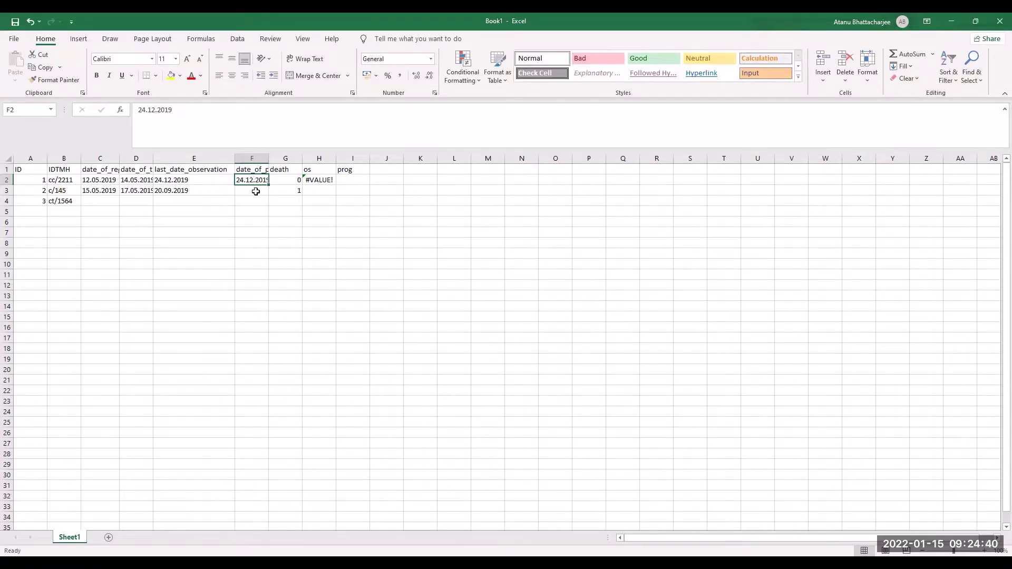
left_click(352, 179)
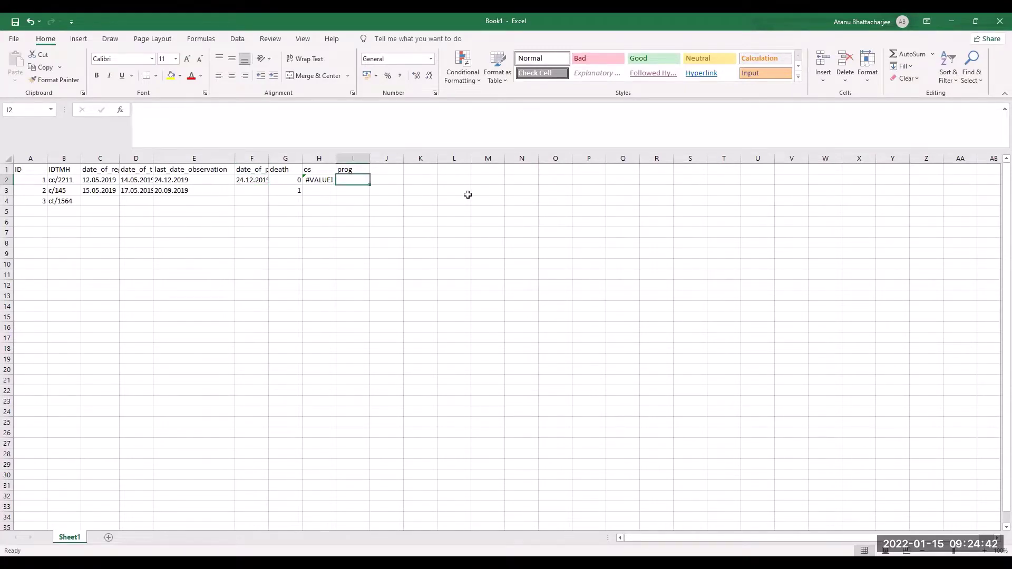
- Enter 1 in I2 as patient 1's prog value
type("1")
key("Return")
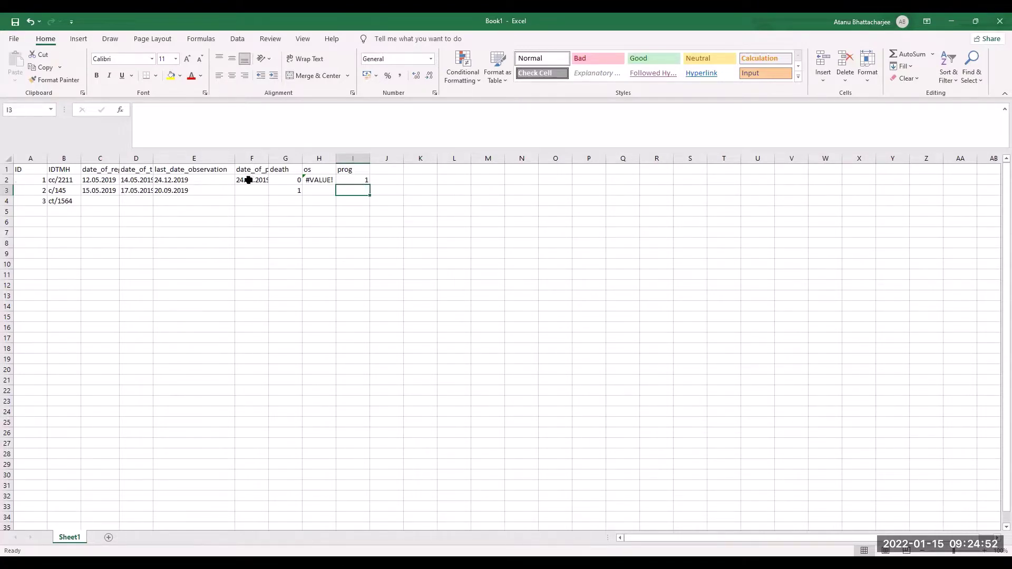
left_click(248, 180)
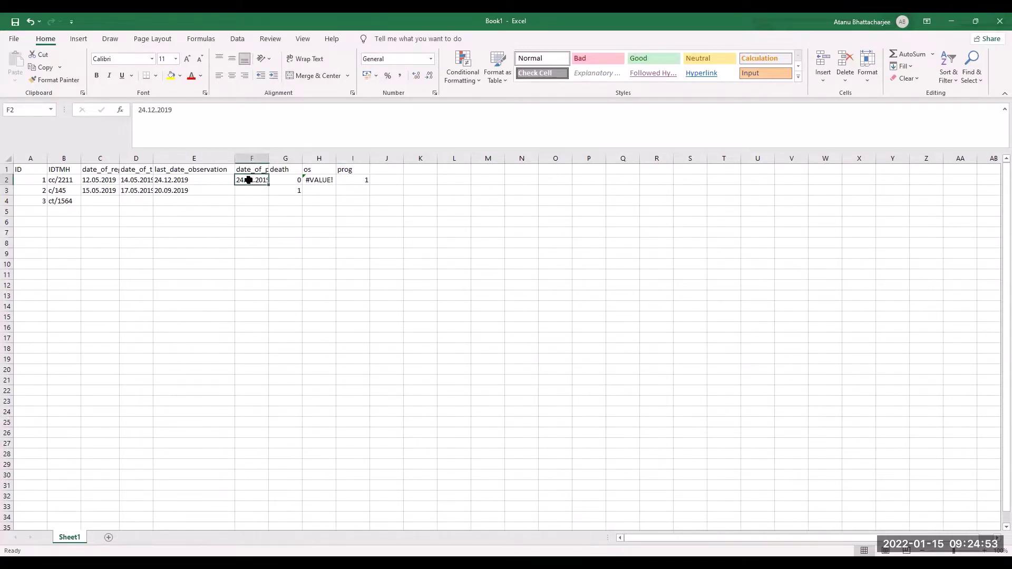
left_click(368, 180)
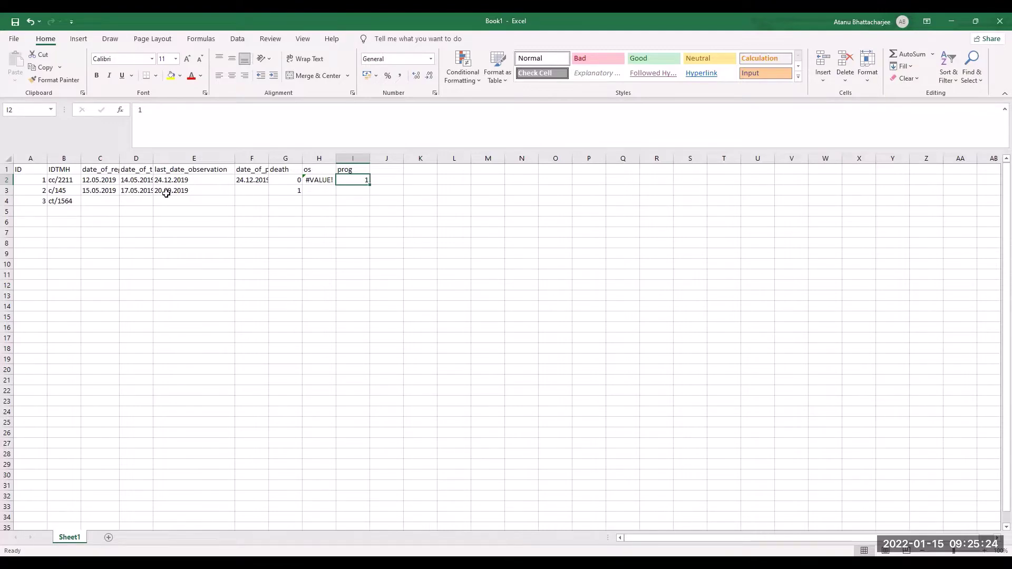
- Copy patient 2's last observation date 20.09.2019 from E3 into F3
left_click(174, 191)
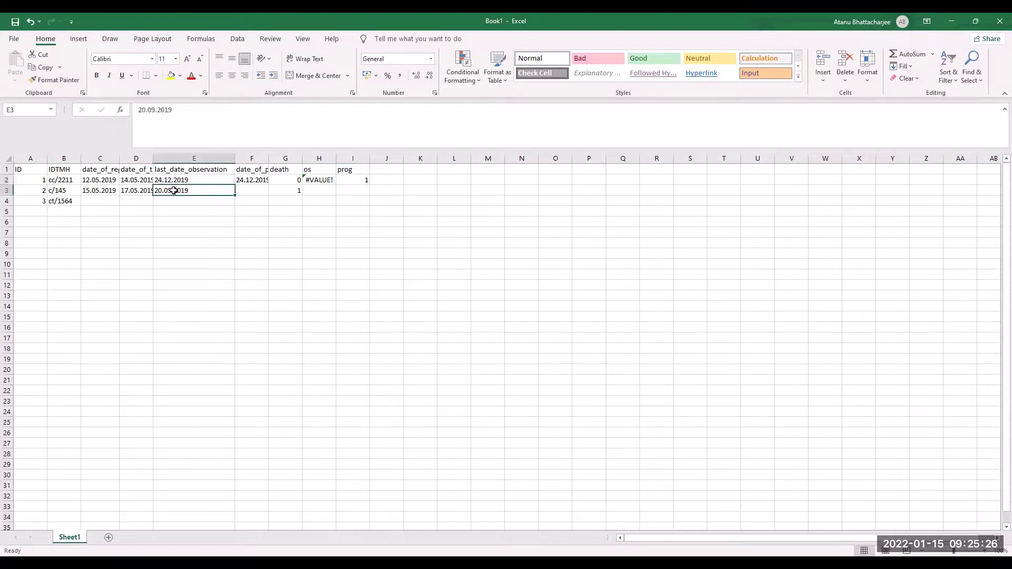
key("ctrl+c")
left_click(256, 192)
key("ctrl+v")
left_click(278, 210)
left_click(219, 224)
left_click(198, 234)
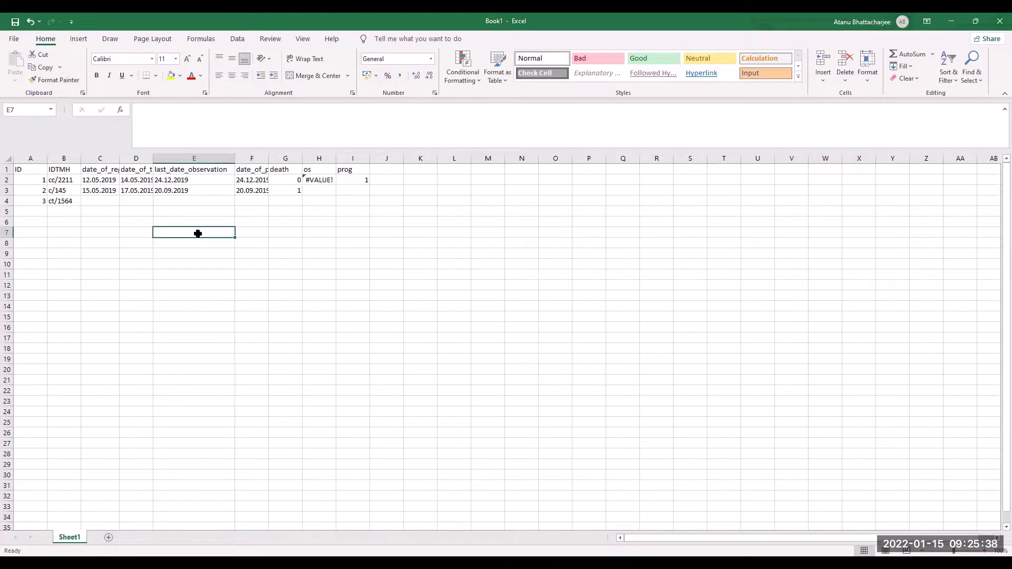
key("Up")
key("Up")
key("Up")
key("Up")
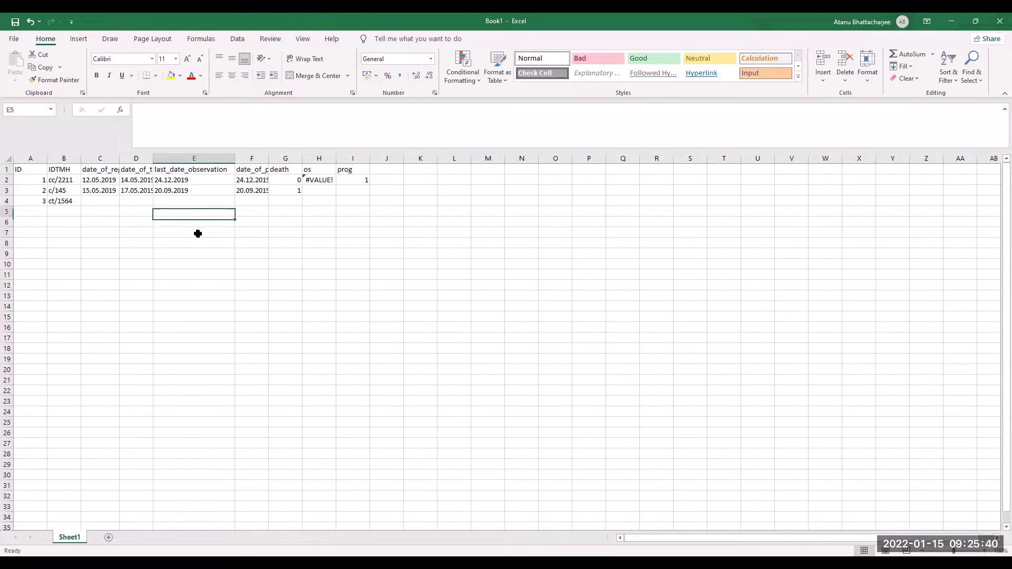
key("Right")
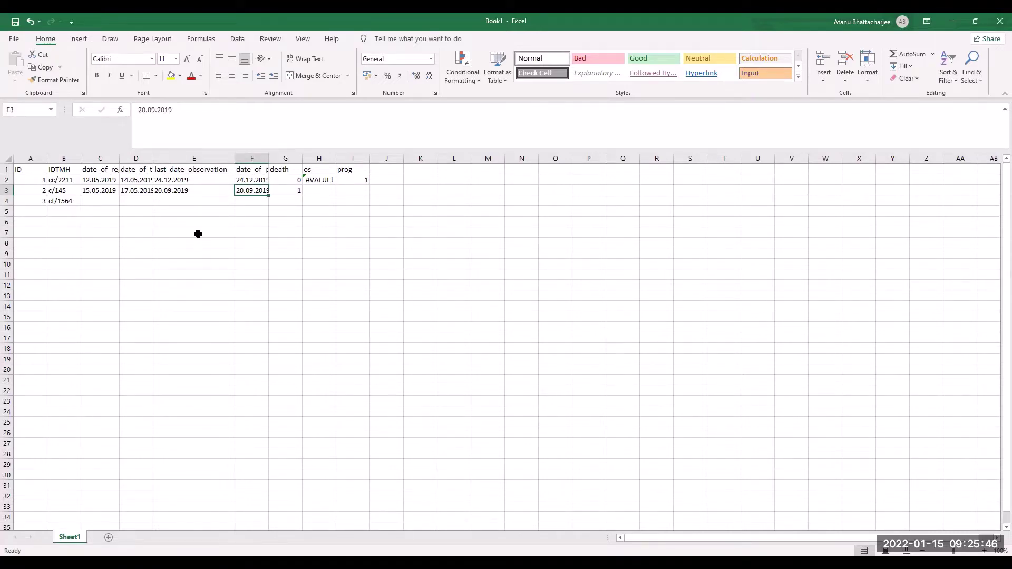
- Enter 0 in I3 as patient 2's prog value
key("Right")
key("Right")
key("Right")
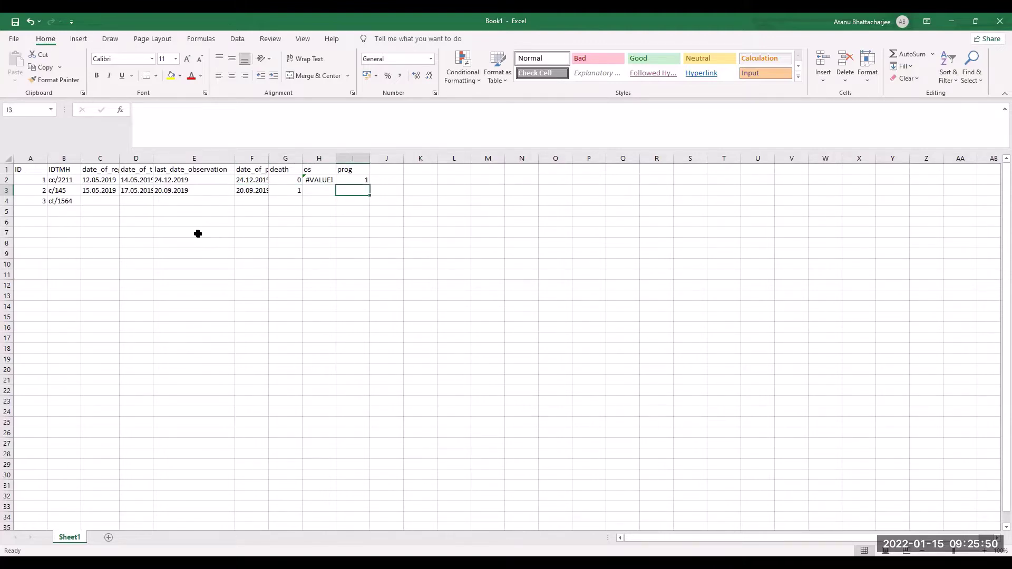
type("0")
key("Return")
- Add the column heading pfs in J1
left_click(379, 165)
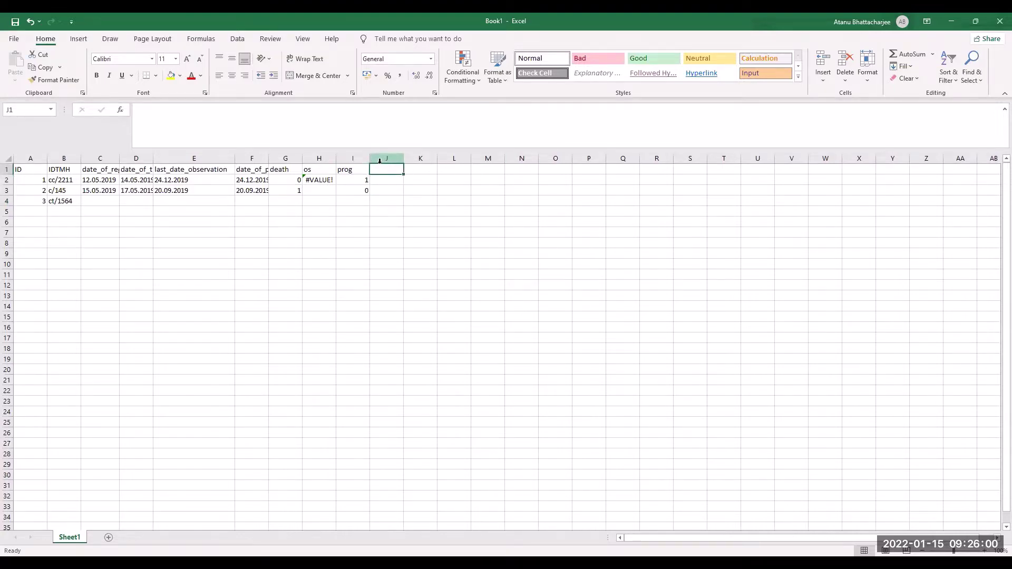
type("pfs")
key("Return")
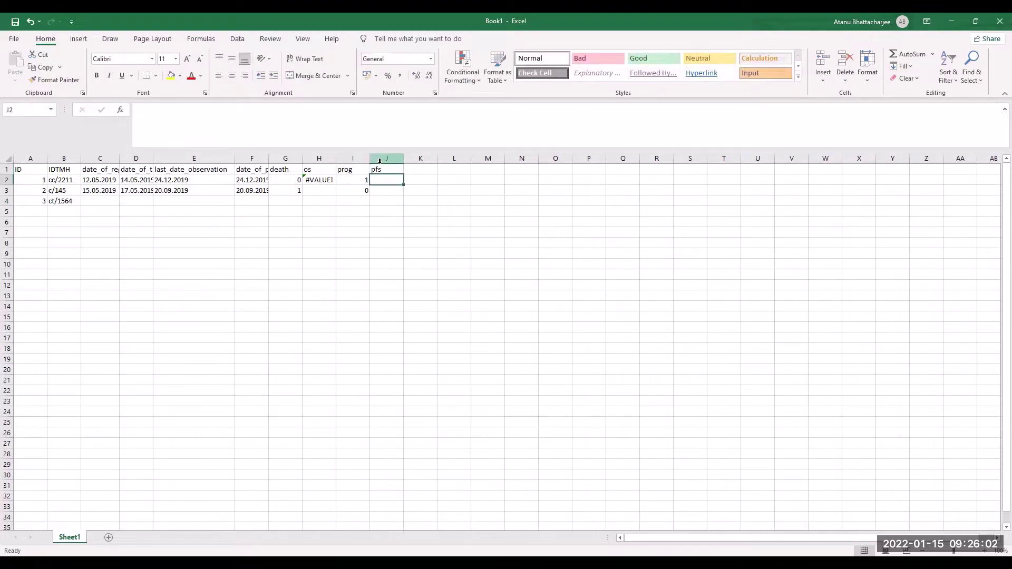
- Enter the pfs formula =F2-D2 in J2, which returns #VALUE!
type("=")
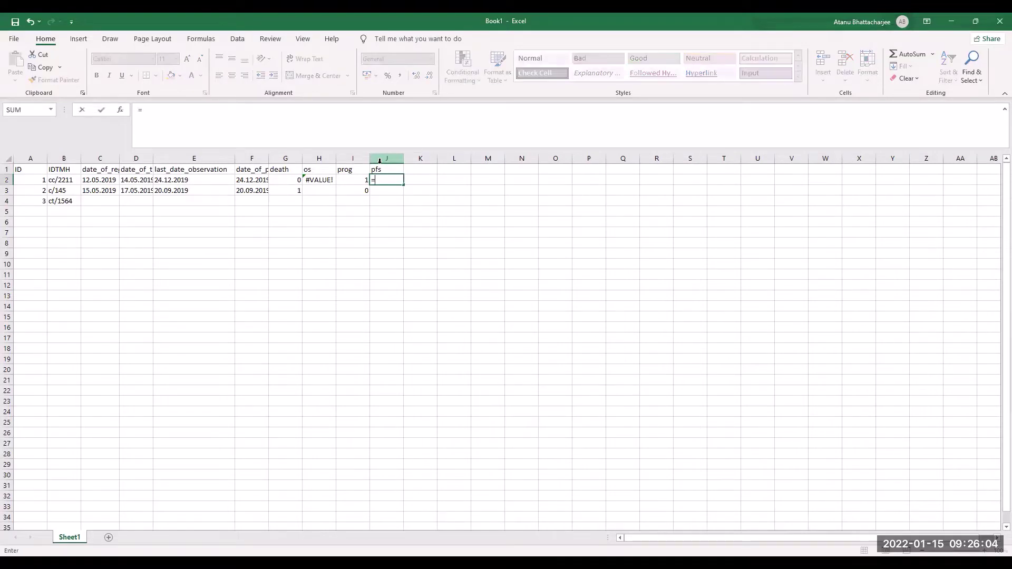
type("F2-")
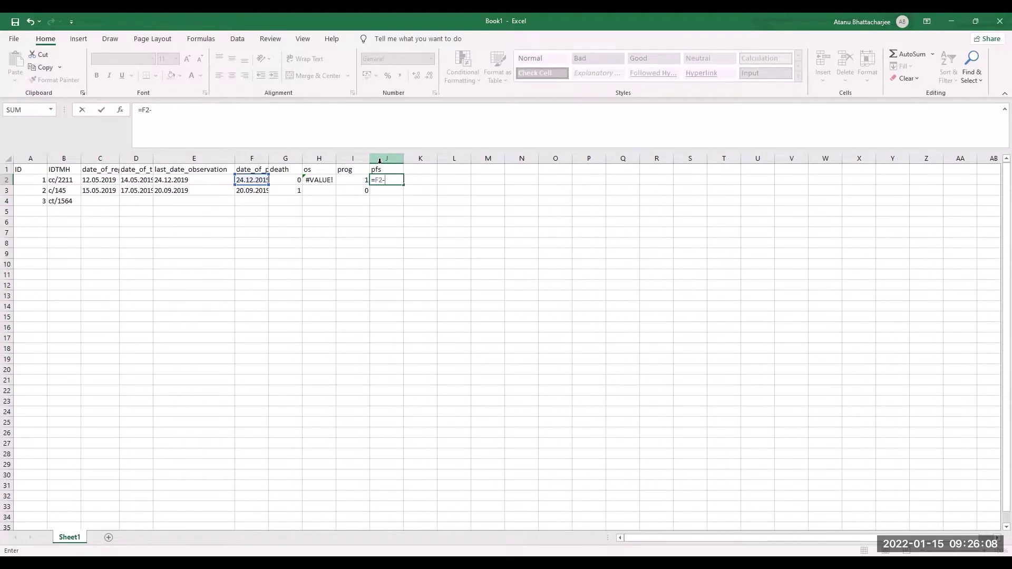
type("D2")
key("Return")
key("Up")
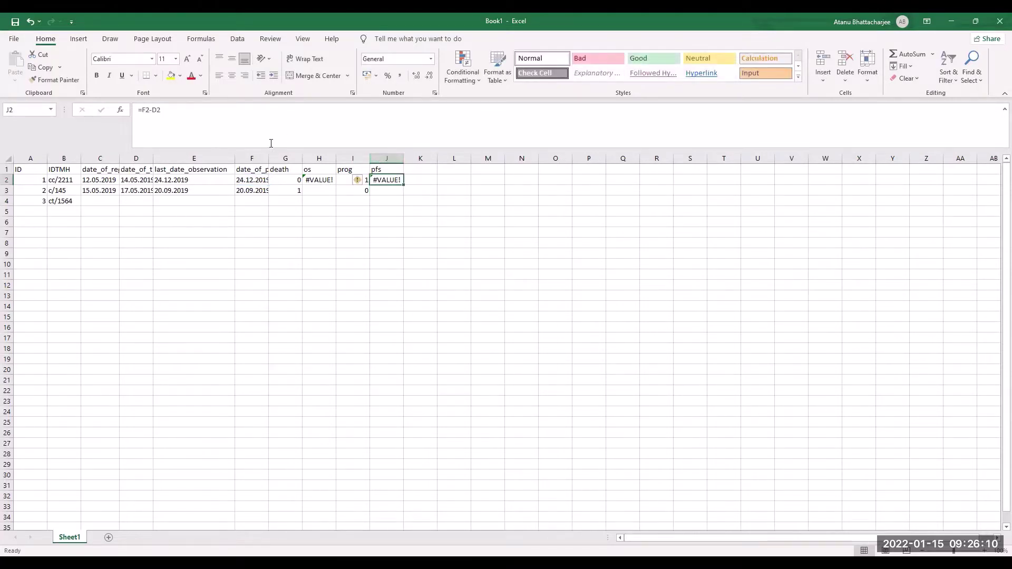
left_click_drag(167, 109, 118, 111)
type("=")
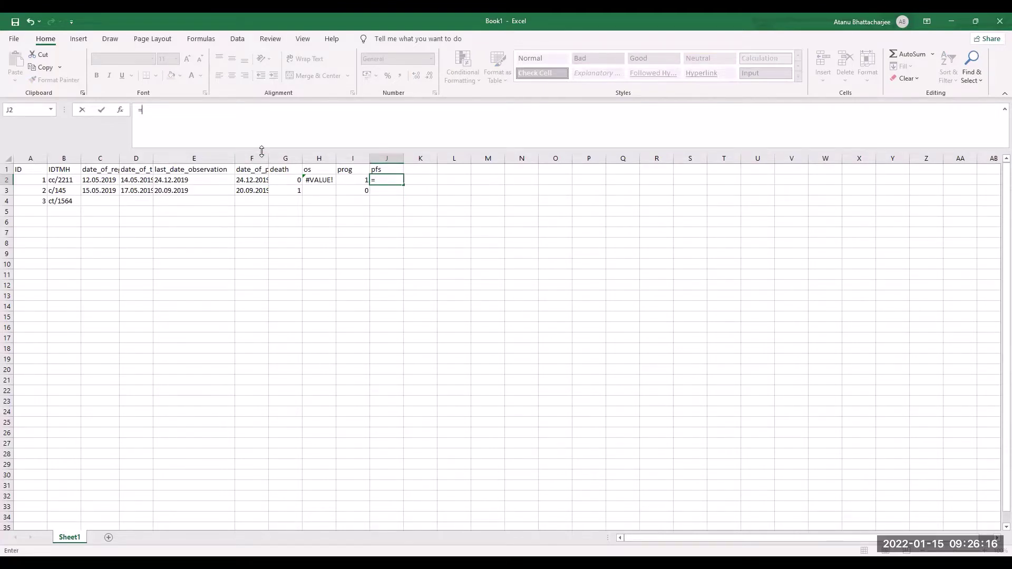
key("Escape")
left_click(388, 159)
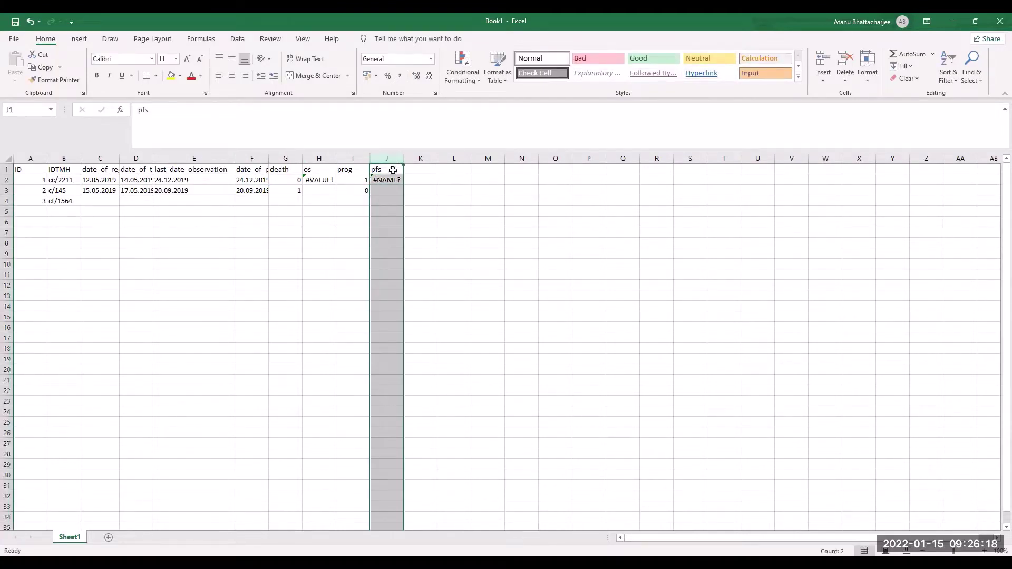
left_click(387, 181)
left_click(147, 109)
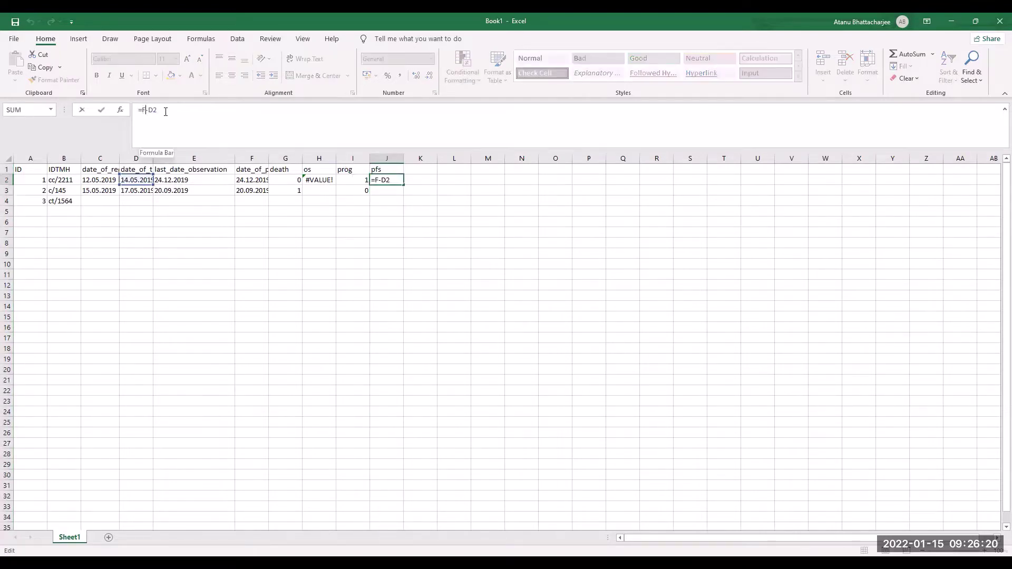
type("2")
key("Return")
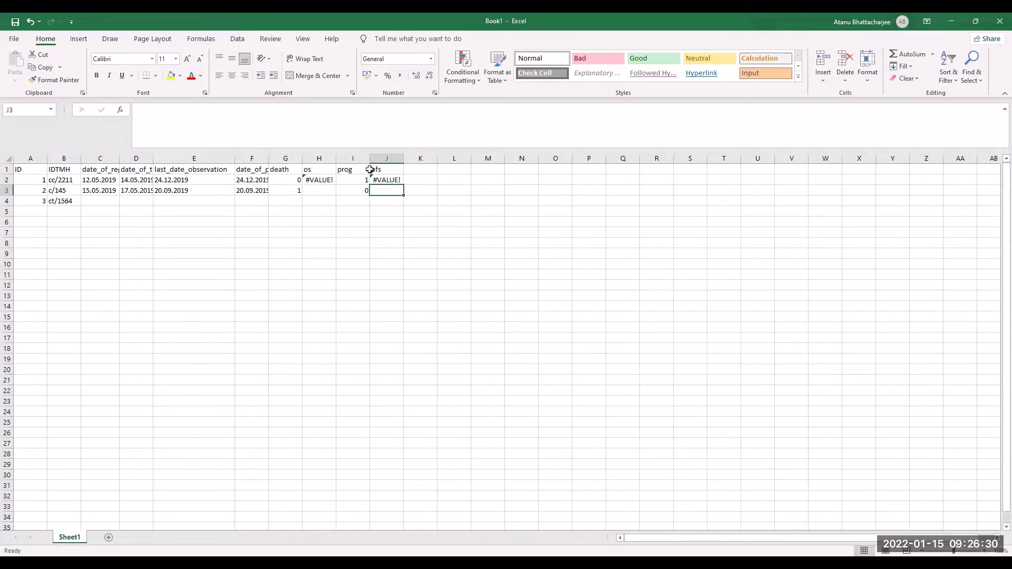
- Fill row 4 with registration 25.04.2018, treatment 25.04.2018 and last observation 05.07.2018
left_click(96, 201)
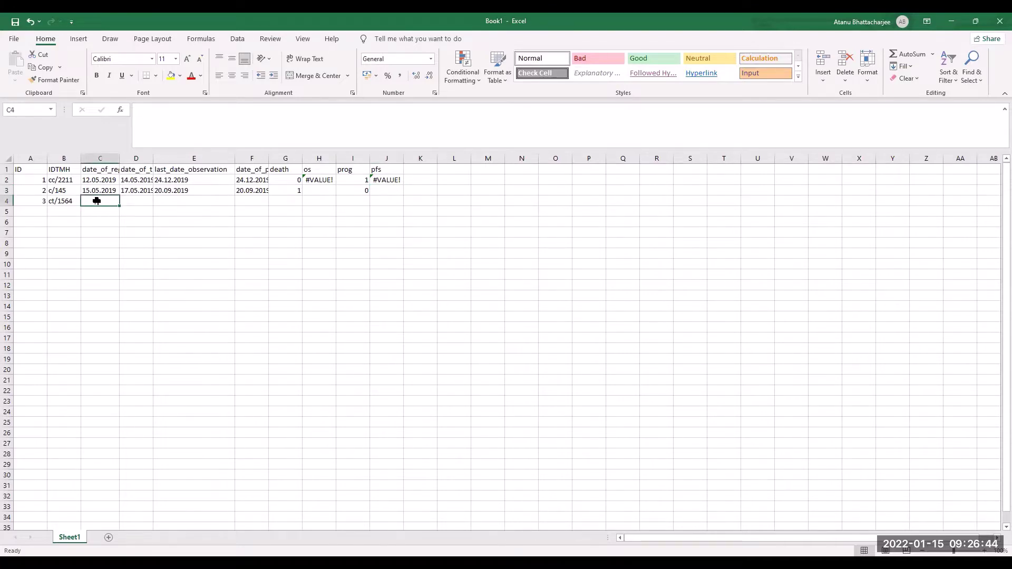
type("25")
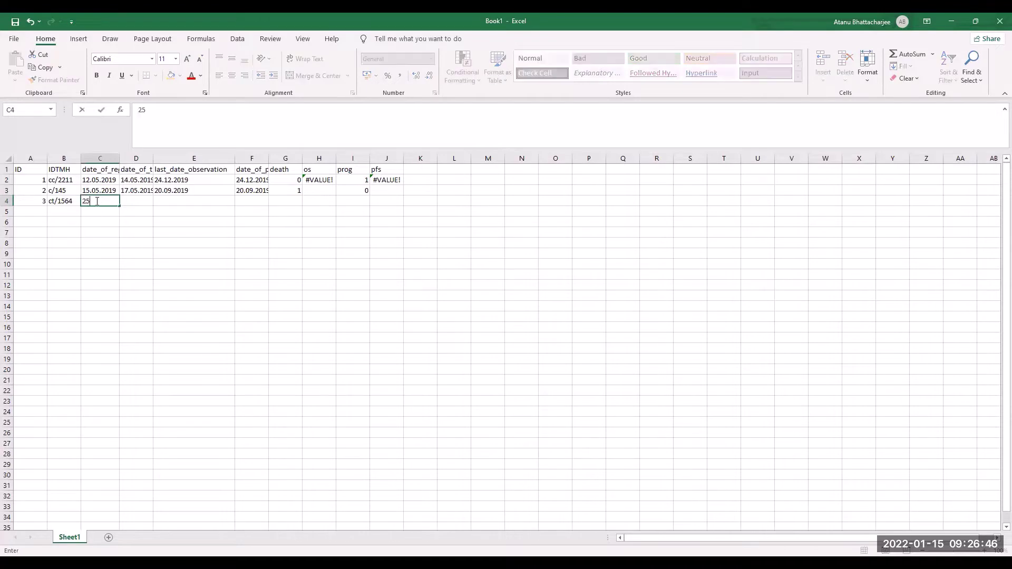
type(".04.2018")
key("Tab")
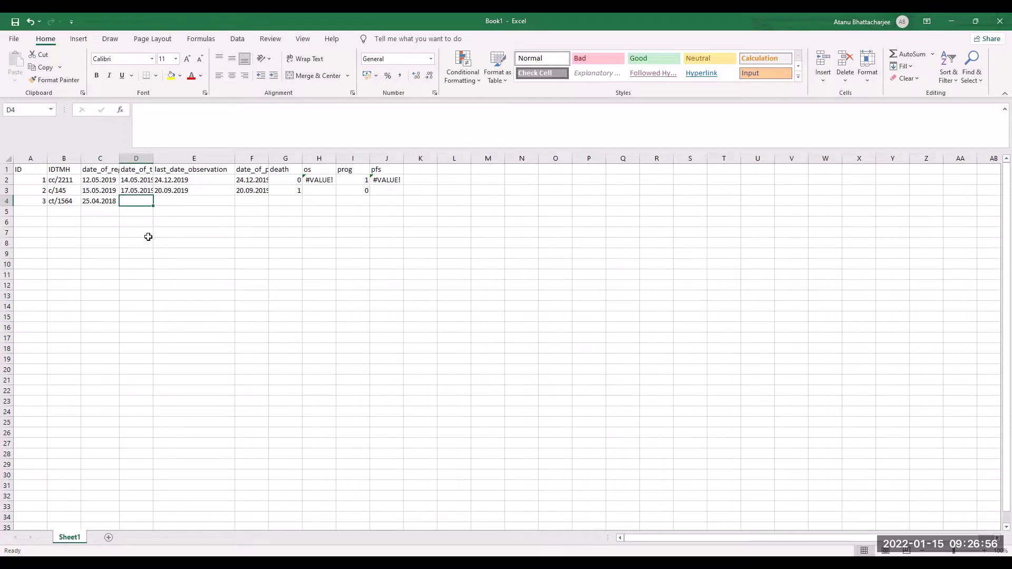
type("25.04.2018")
key("Tab")
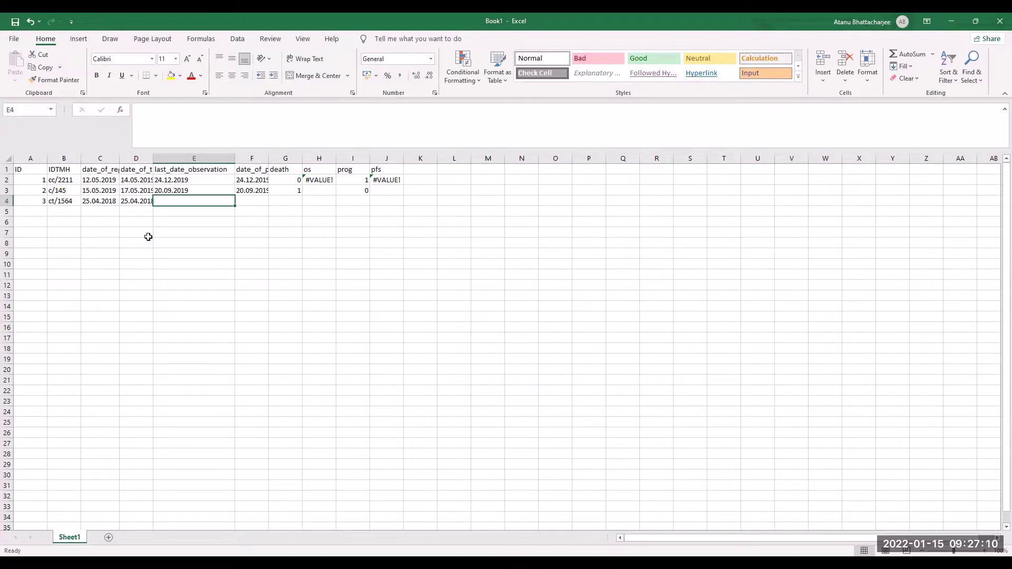
type("07")
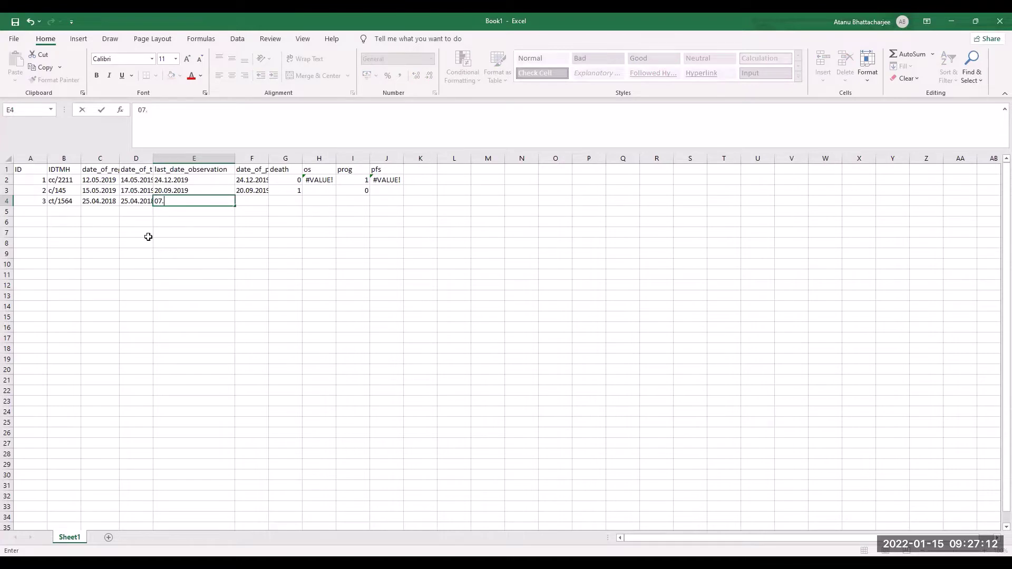
type(".")
key("BackSpace")
key("BackSpace")
type("5.07.2018")
key("Tab")
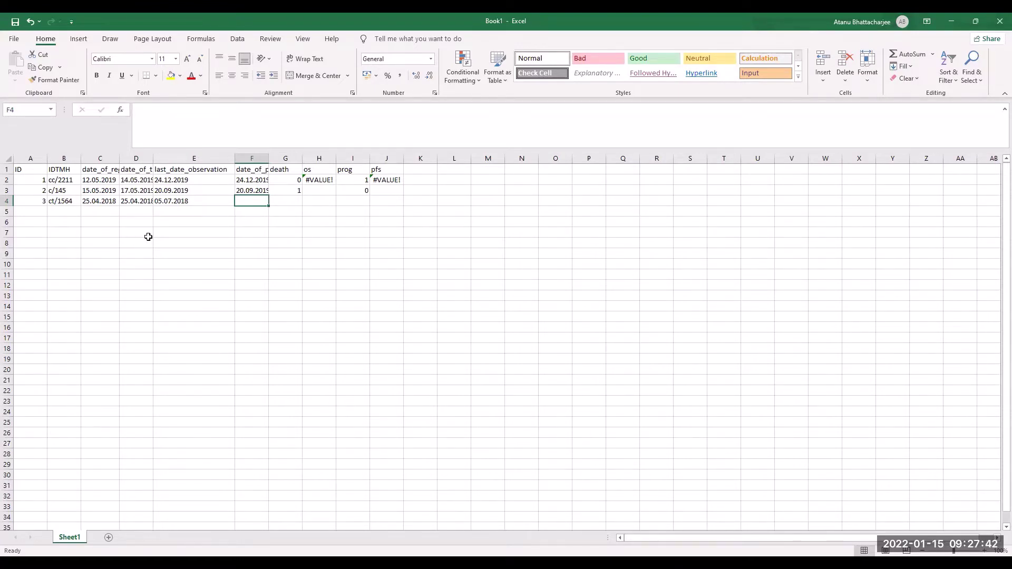
- Copy the third patient's date 05.07.2018 from E4 into F4
key("Left")
key("Left")
key("Right")
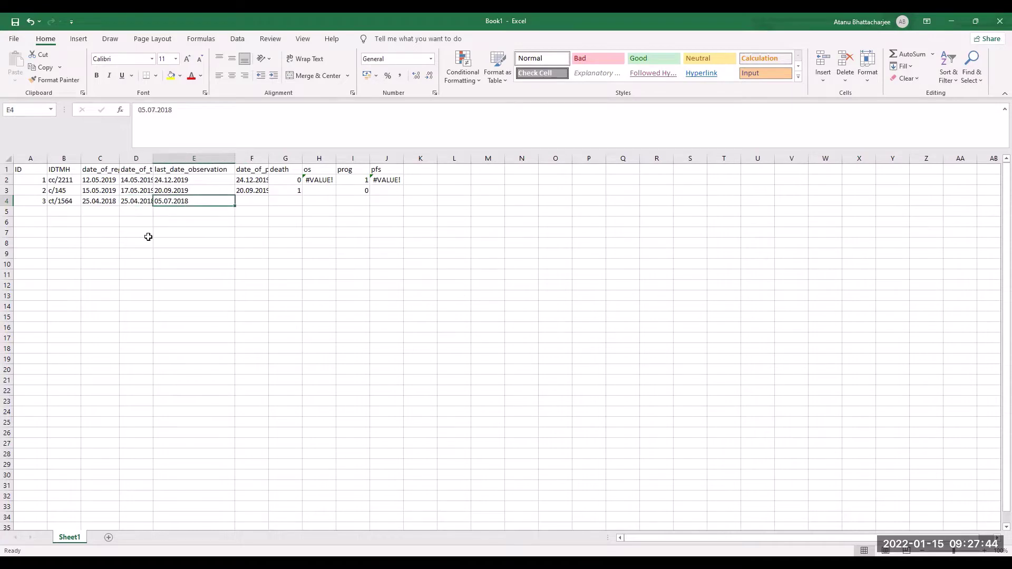
key("ctrl+c")
key("Right")
key("ctrl+v")
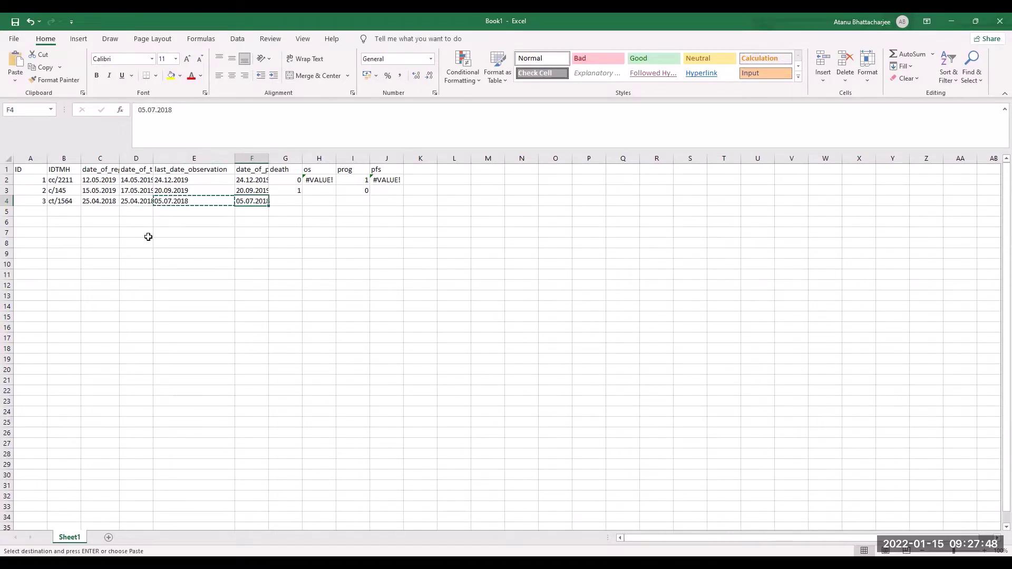
- Enter 0 in G4 as the third patient's death value
key("Right")
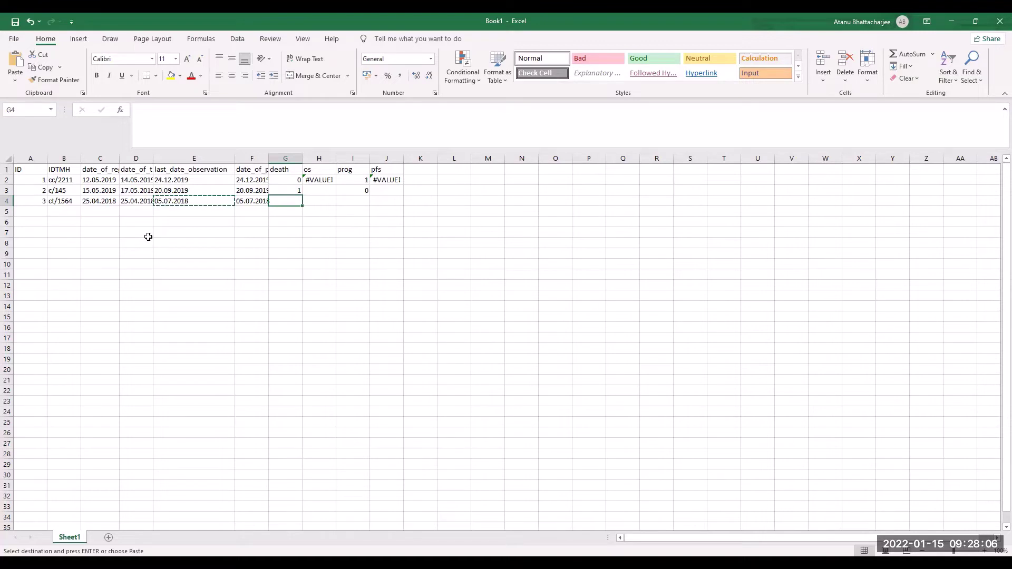
type("0")
key("Return")
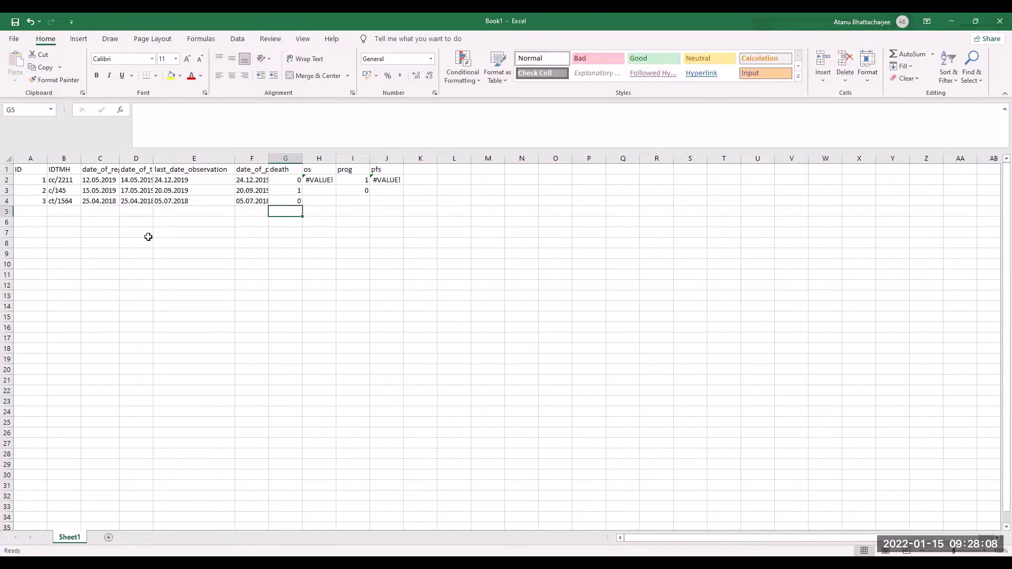
key("Up")
key("Left")
key("Left")
key("Left")
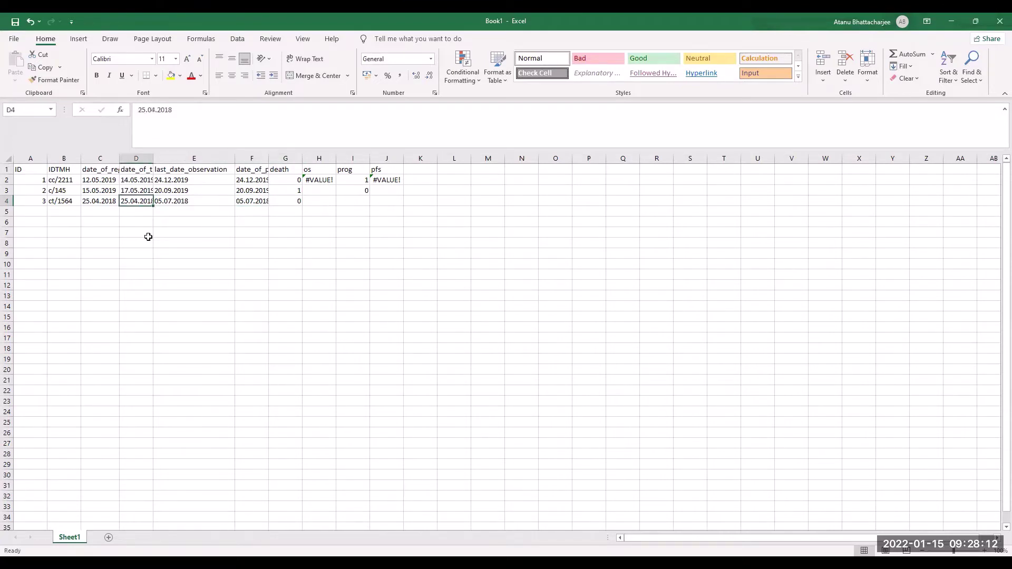
key("Right")
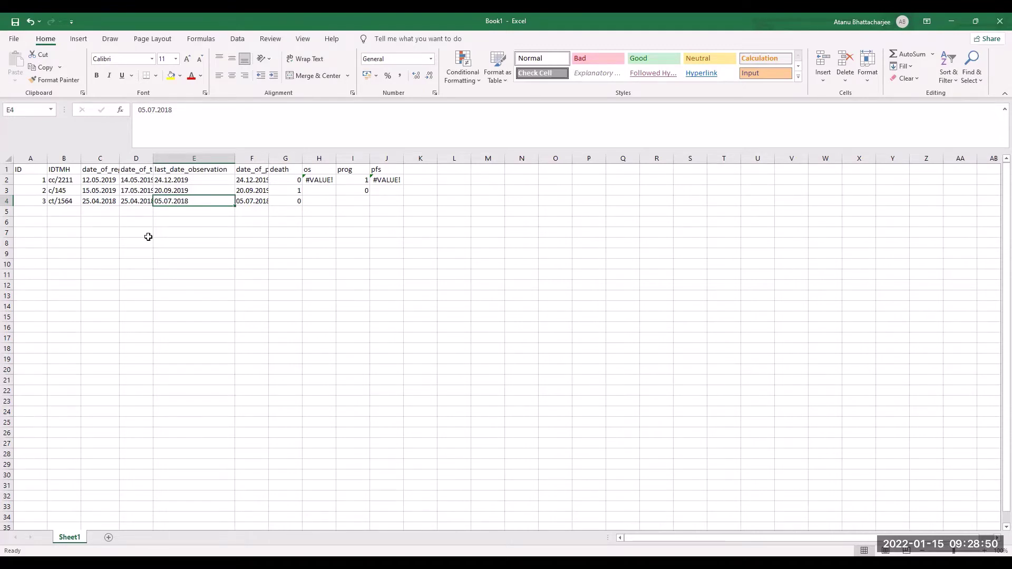
- Enter 0 in I4 as the third patient's prog value
key("Right")
key("Right")
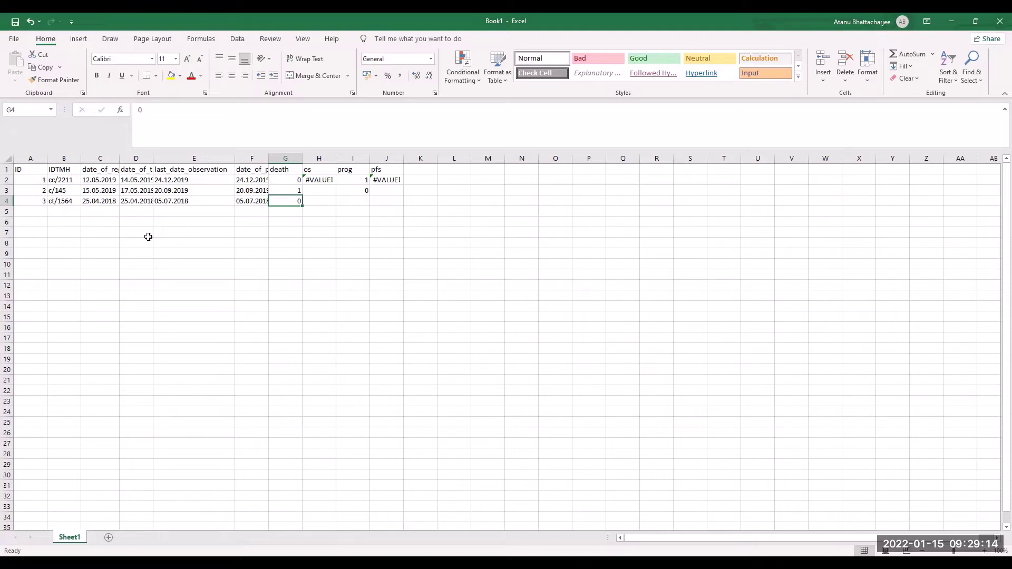
key("Right")
key("Right")
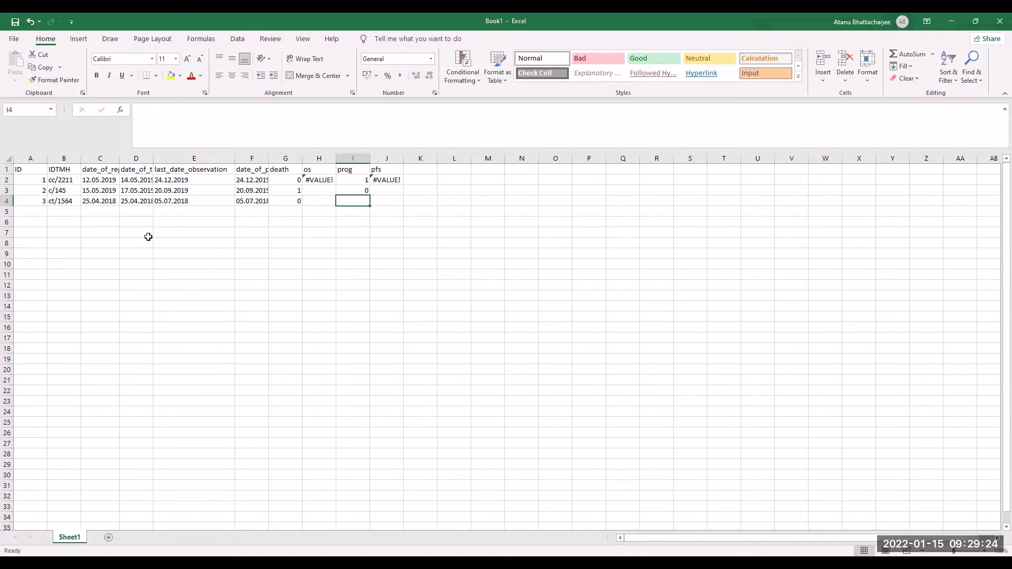
type("0")
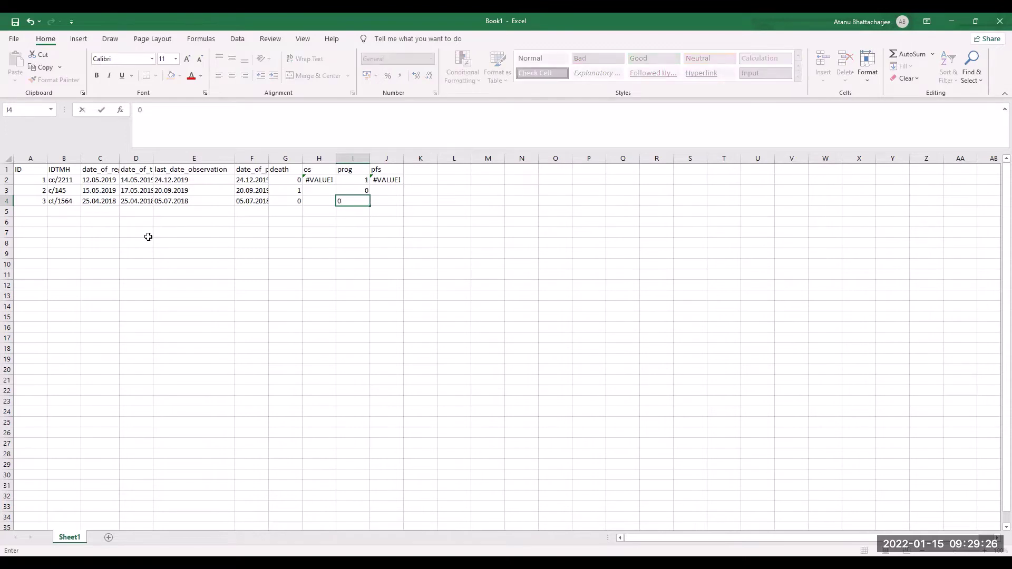
key("Tab")
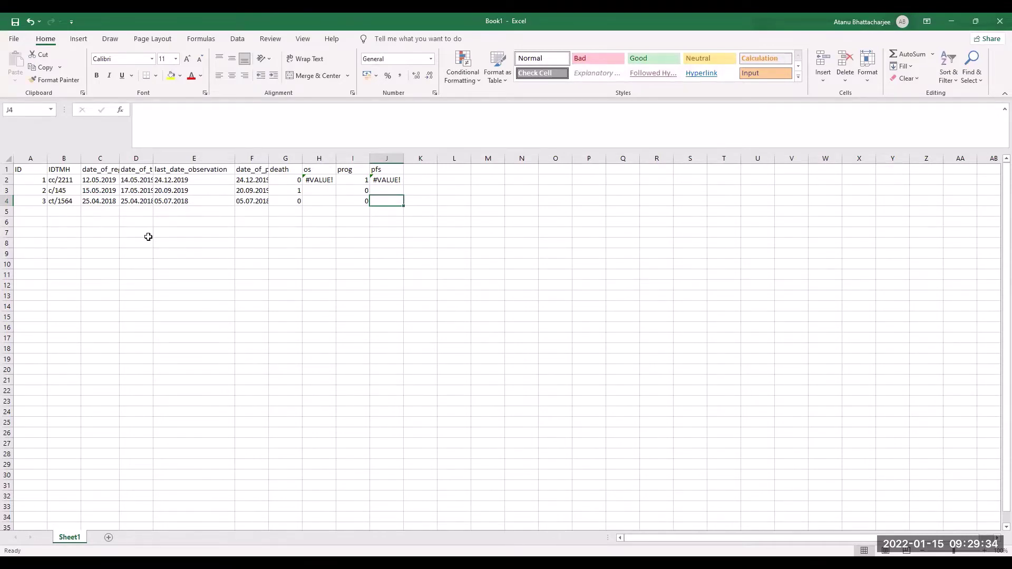
key("Right")
key("Up")
key("Up")
key("Up")
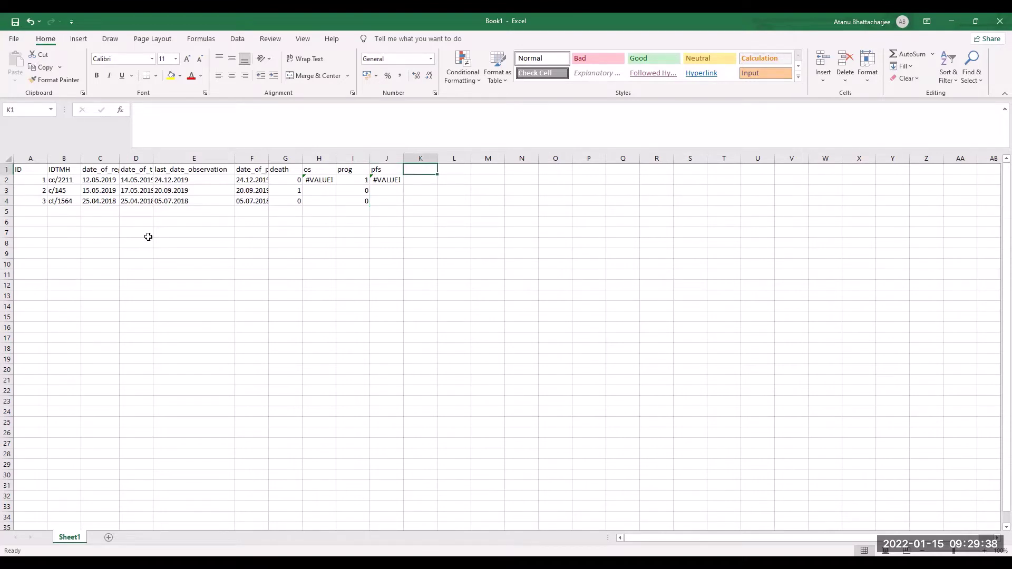
- Add column headings age in K1 and bmi in L1
type("ag")
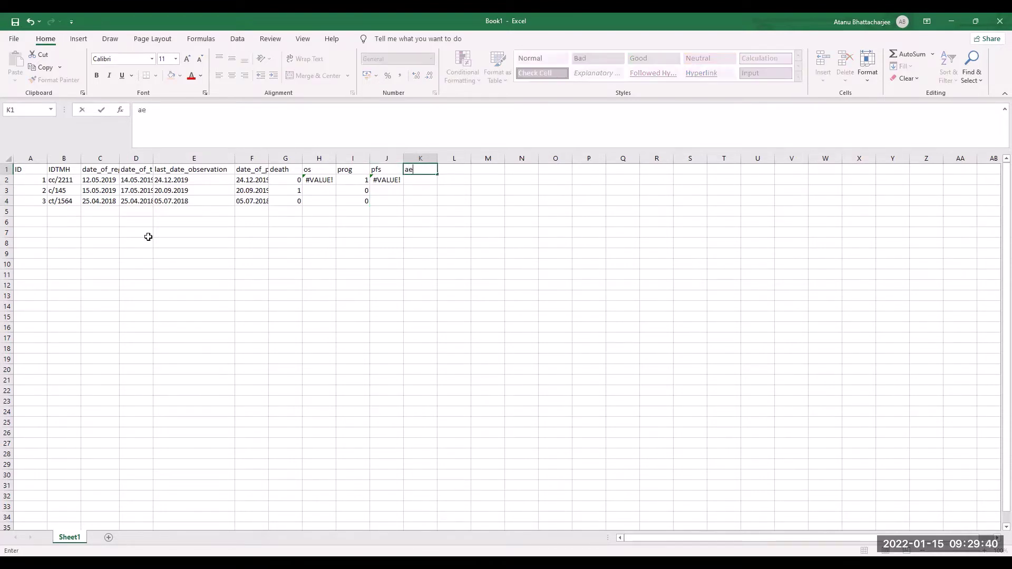
type("e")
key("Tab")
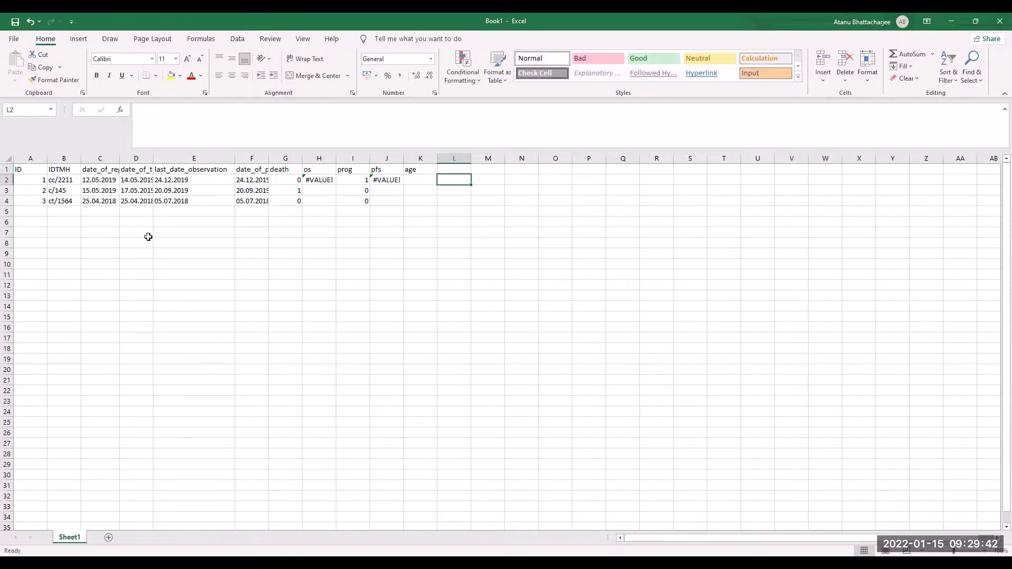
type("bmi")
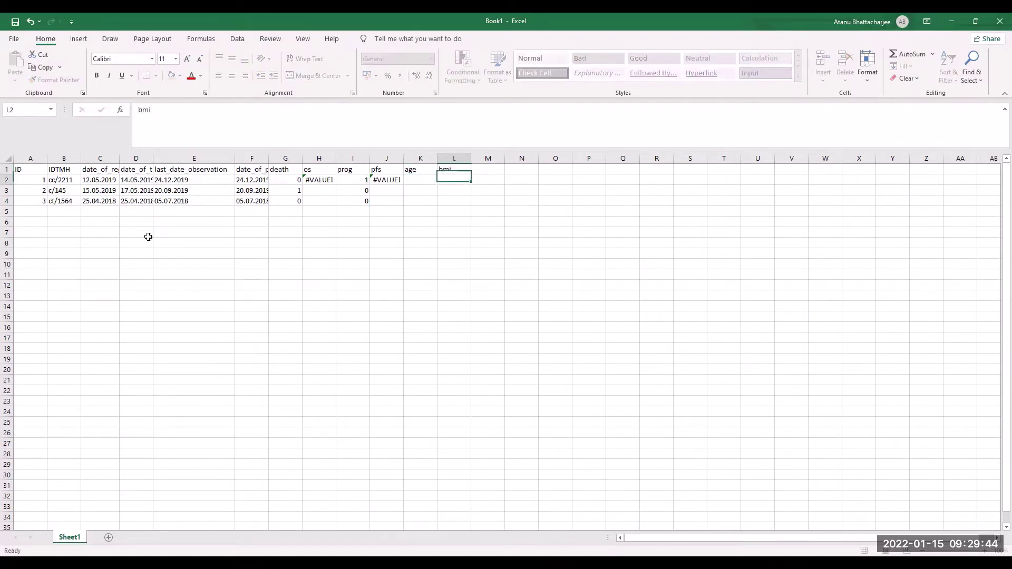
key("Return")
- Enter ages 12, 15 and 29 in K2:K4
key("Right")
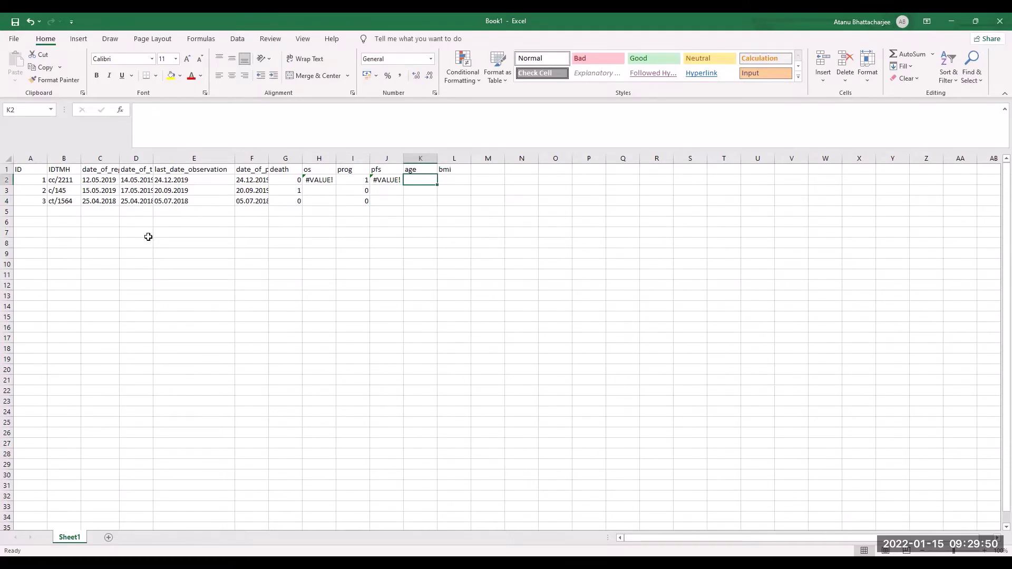
type("12")
key("Return")
type("15")
key("Return")
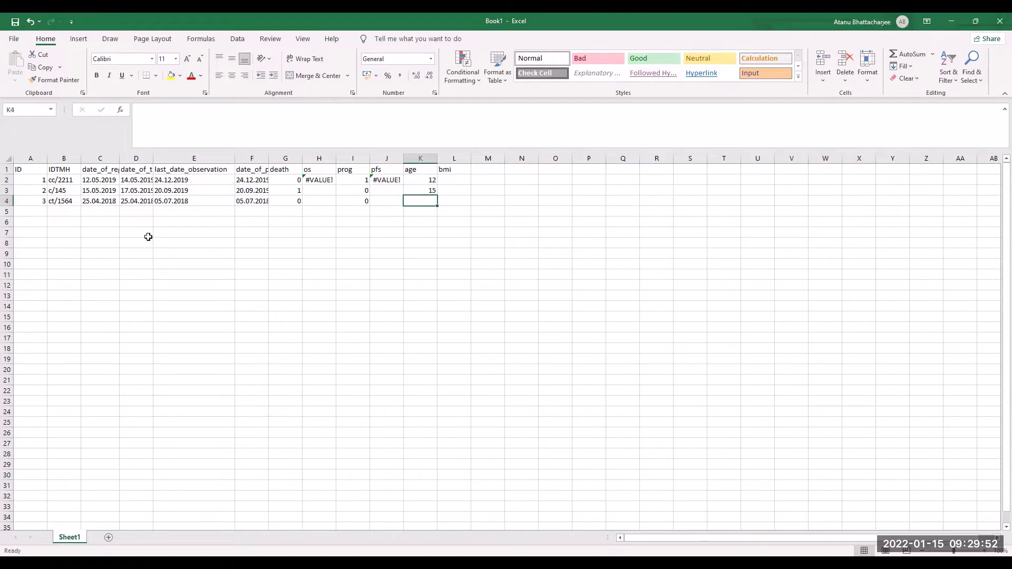
type("29")
key("Return")
key("Up")
key("Up")
key("Up")
key("Right")
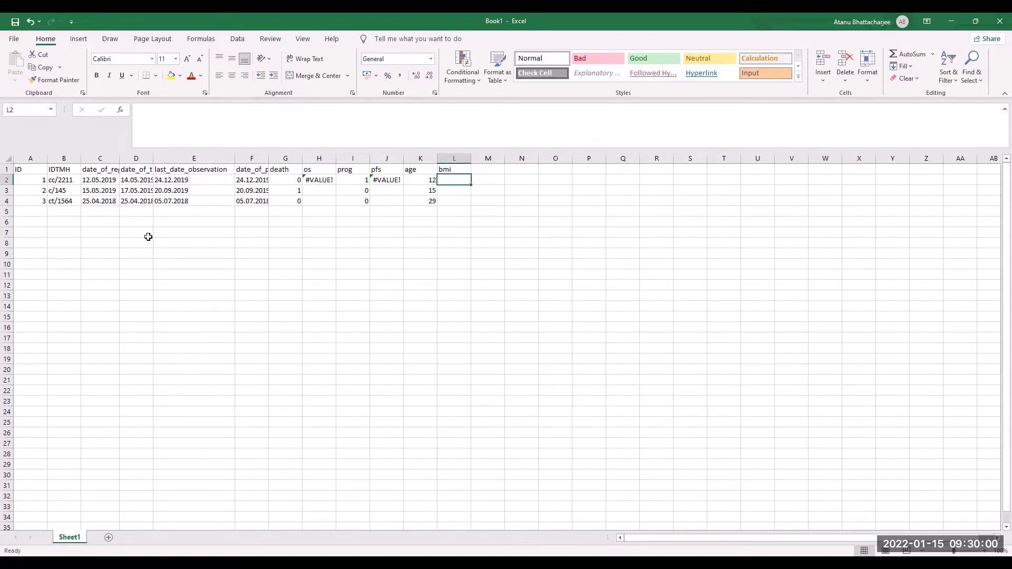
- Rename the L1 heading to bmi_1 and add a bmi_2 heading in M1
left_click(451, 167)
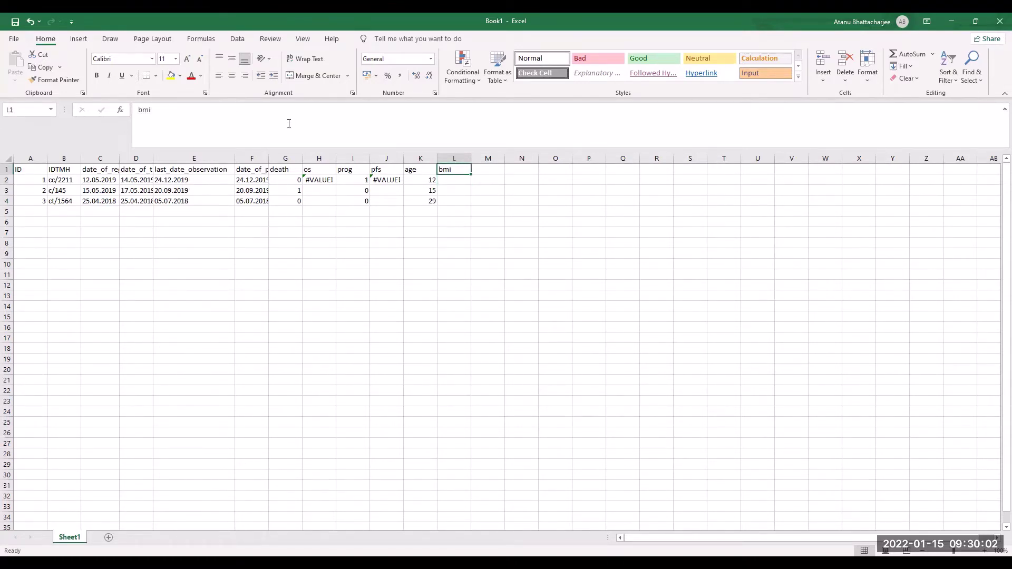
left_click(289, 122)
type("_1")
key("Return")
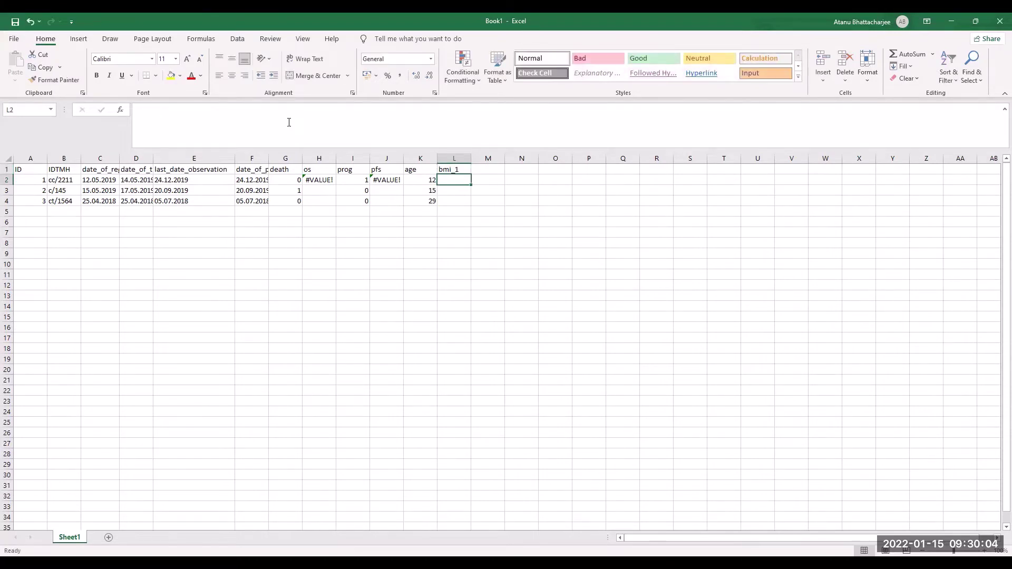
left_click(448, 168)
key("ctrl+c")
left_click(486, 171)
key("ctrl+v")
left_click(293, 115)
key("BackSpace")
type("2")
key("Return")
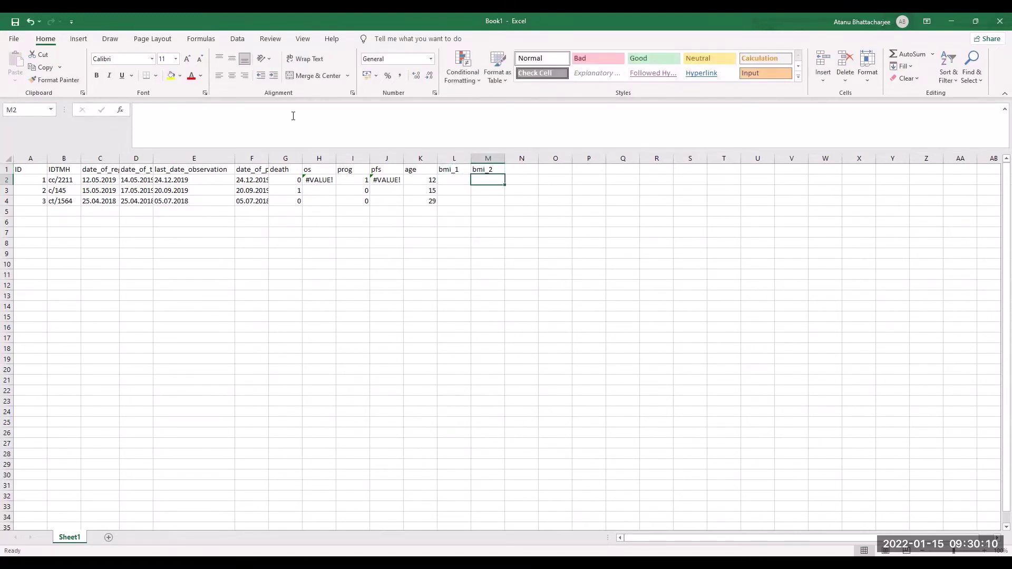
- Enter bmi_1 values 15, 21 and 19 in L2:L4, then select header row C1:M1
key("Left")
type("15")
key("Return")
type("21")
key("Return")
type("19")
key("Return")
key("Up")
key("Up")
key("Up")
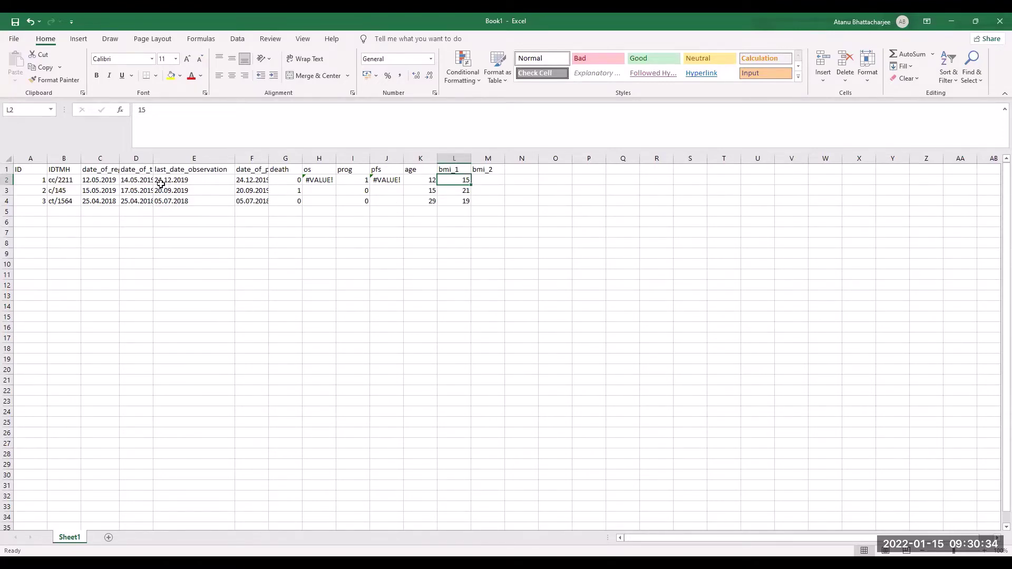
left_click_drag(101, 169, 473, 157)
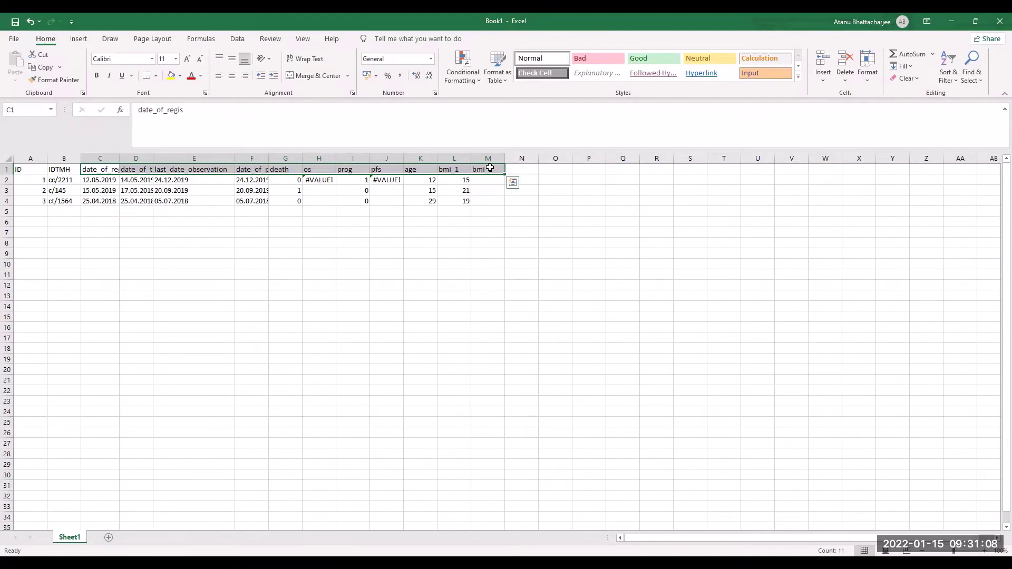
key("Escape")
- Add a gender heading in N1 with codes 1 and 2 for the first two patients
left_click(520, 169)
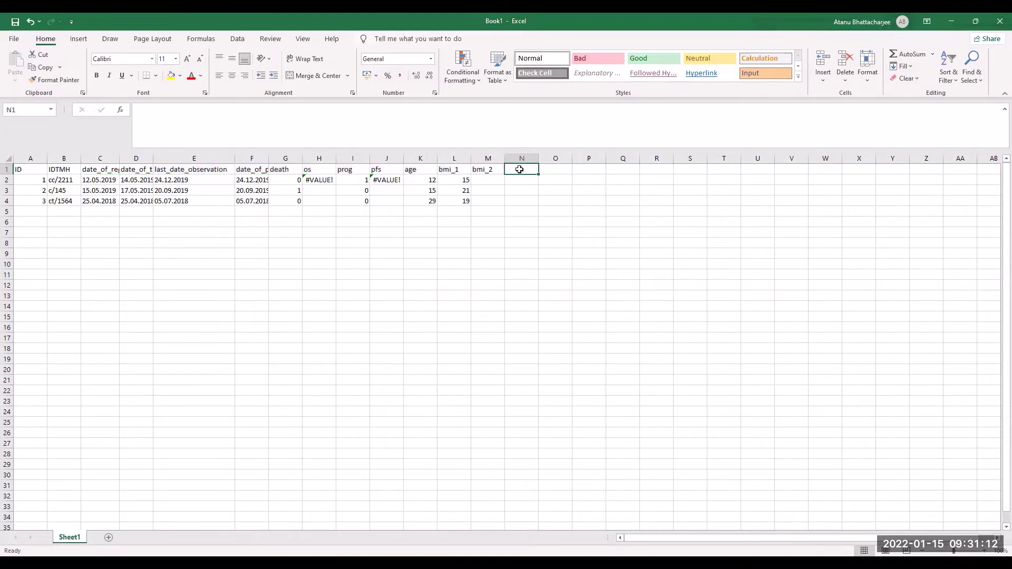
type("gender")
key("Return")
type("1")
key("Return")
type("2")
key("Return")
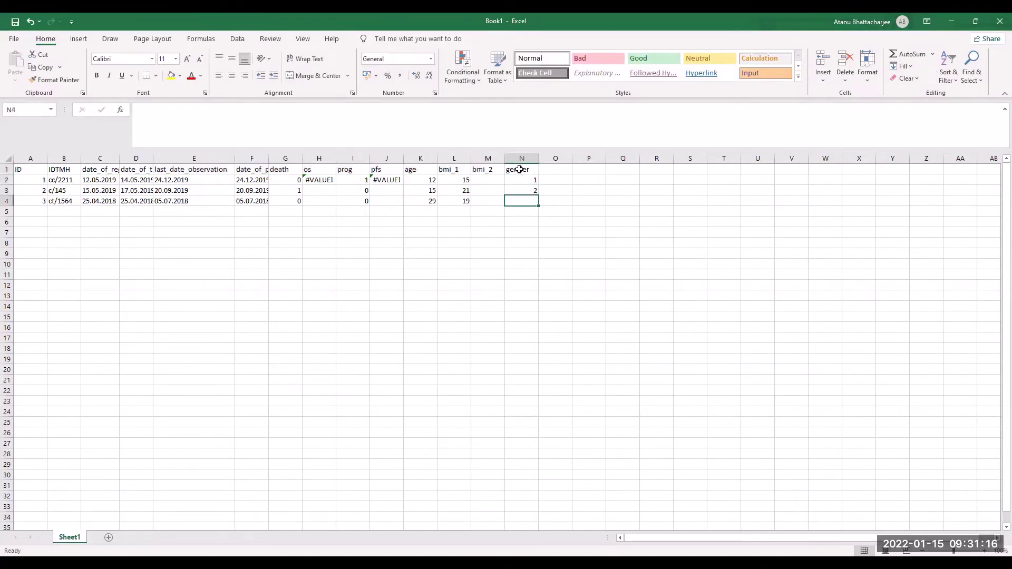
- Create Sheet2 with the legend gender, Male=1, Female=2, then go back to Sheet1
key("shift+F11")
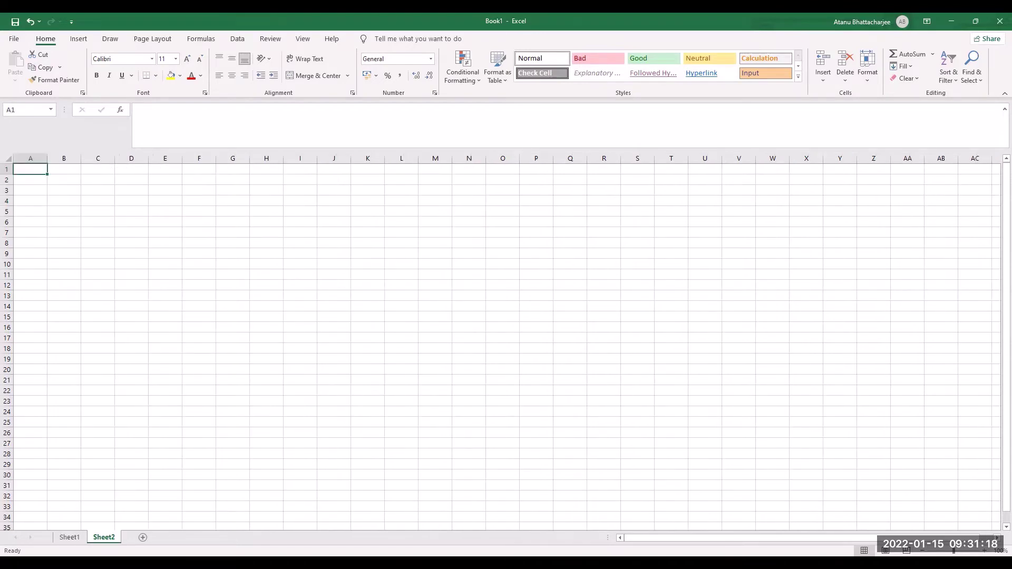
type("ge")
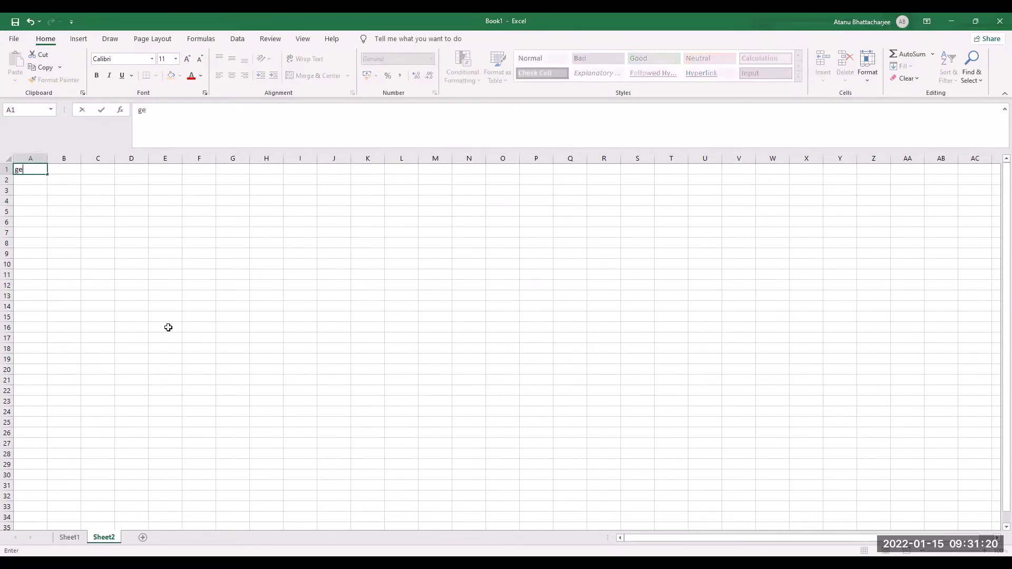
type("nder")
key("Return")
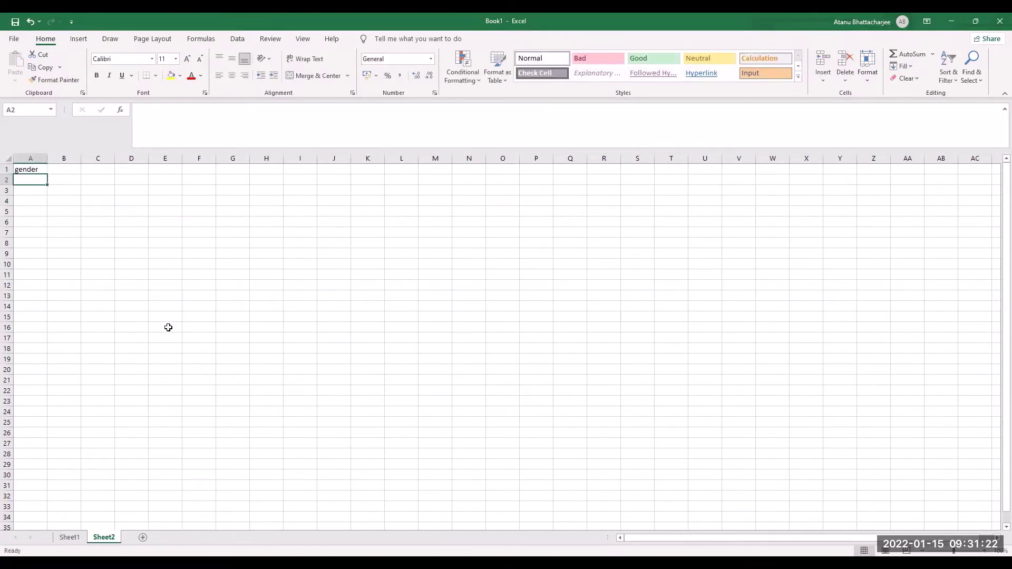
type("Male=1")
key("Return")
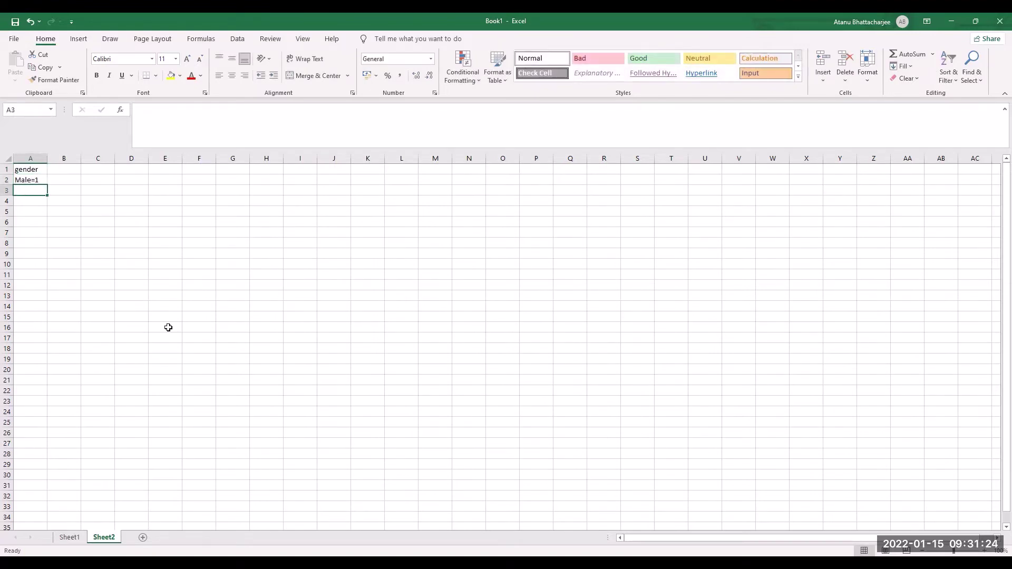
type("Female=2")
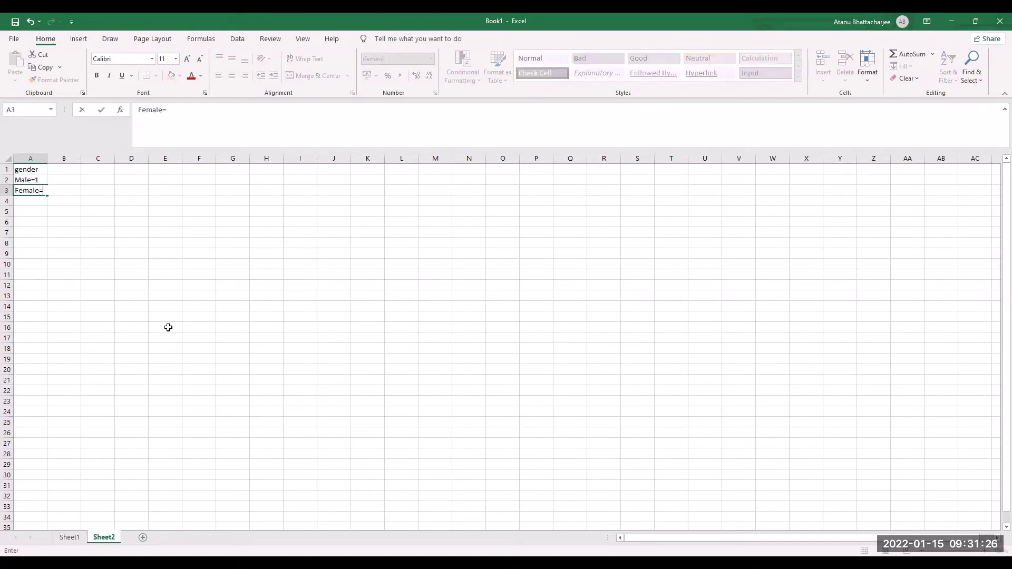
key("Return")
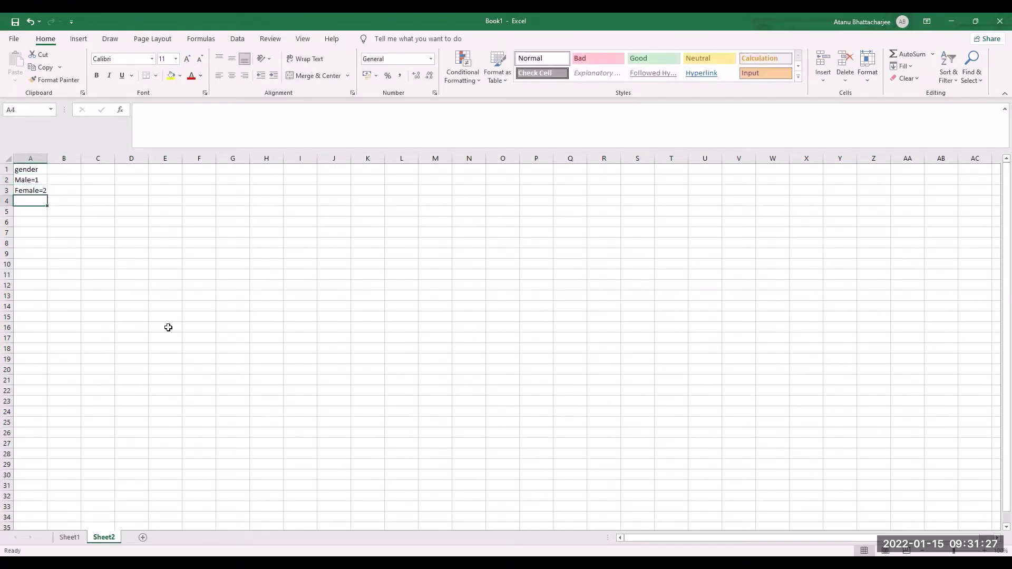
left_click(67, 537)
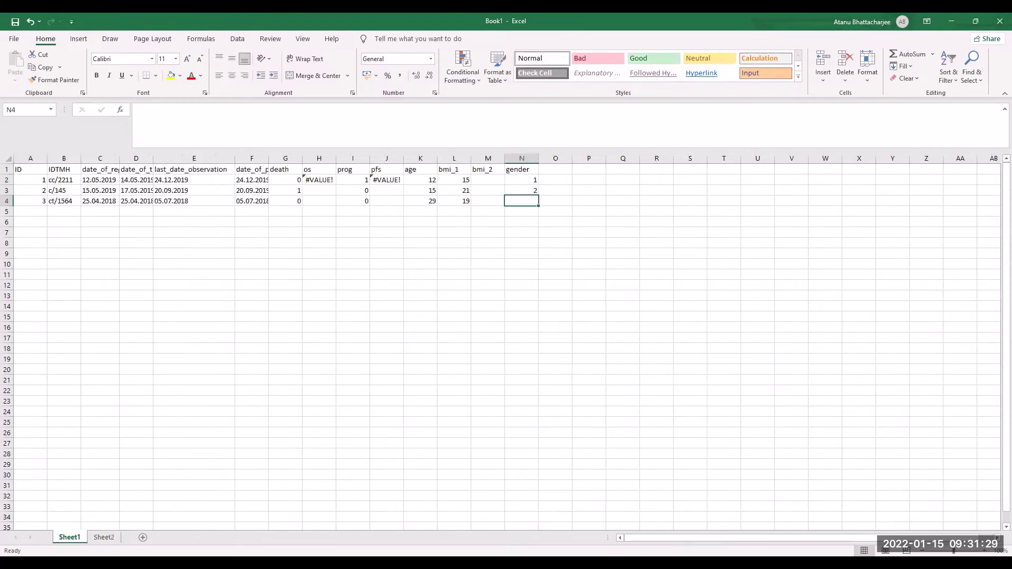
- Add a DM column header on Sheet1 with values 1 and 0 for the two patients
left_click(558, 170)
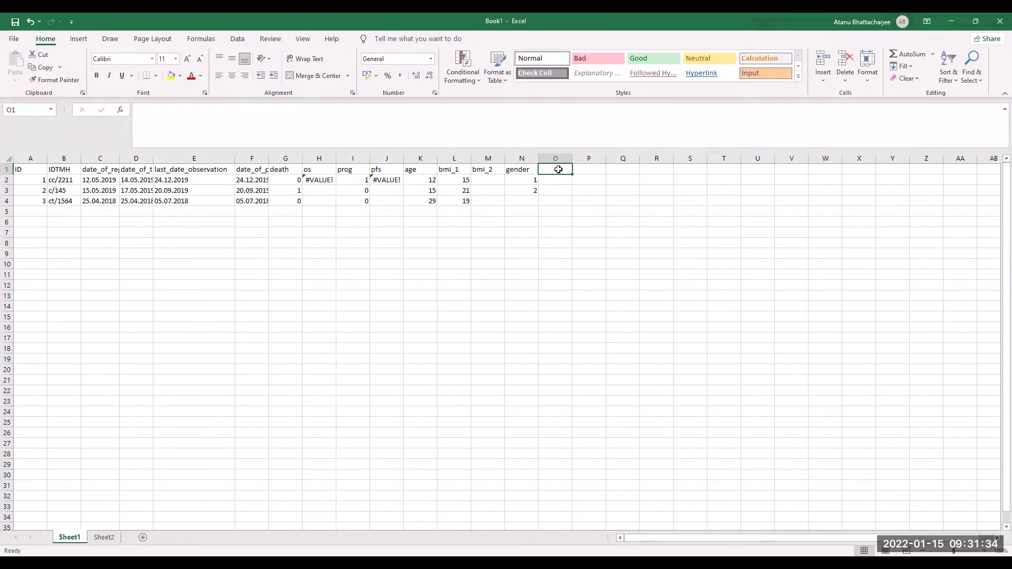
type("DM")
key("Return")
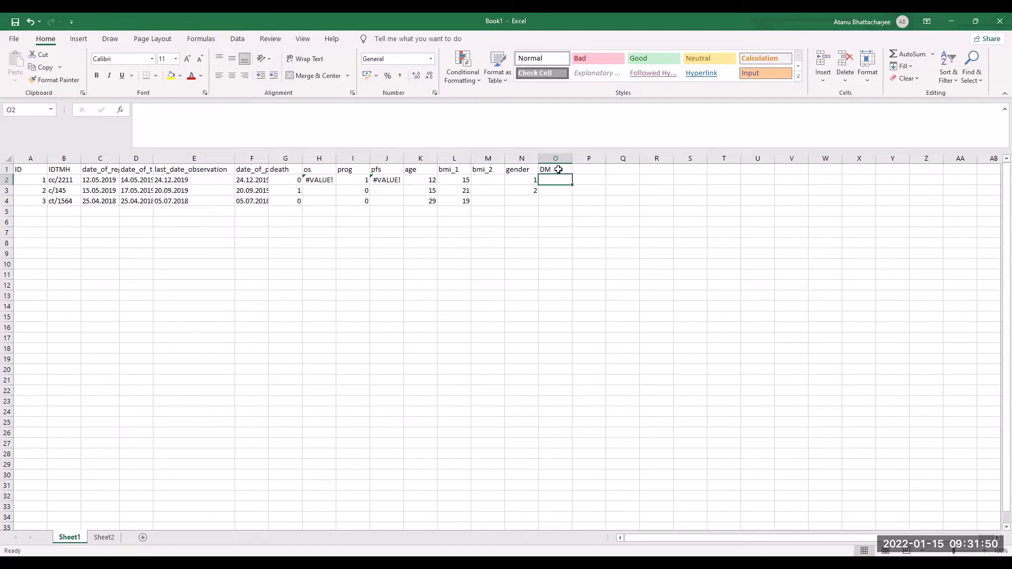
type("1")
key("Return")
type("0")
key("Return")
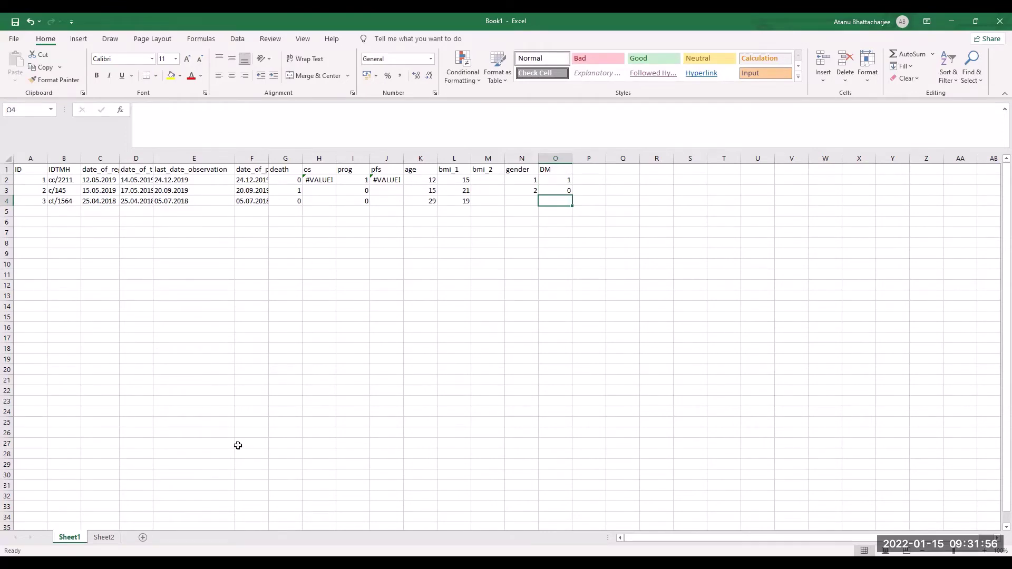
- Add a DM entry to the Sheet2 legend coding Present=1 and Absent=0, then return to Sheet1
left_click(104, 535)
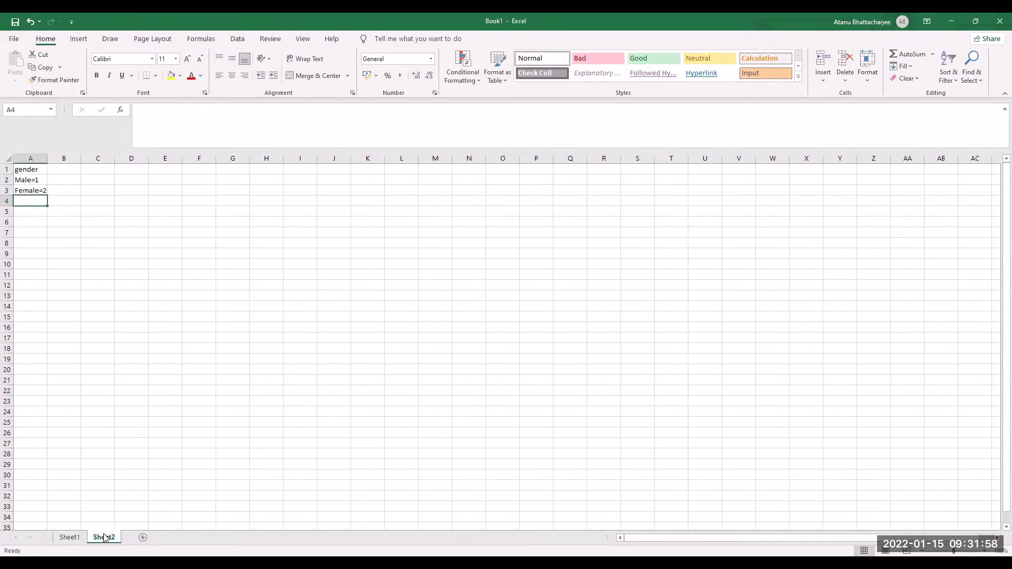
left_click(68, 169)
type("DM")
key("Return")
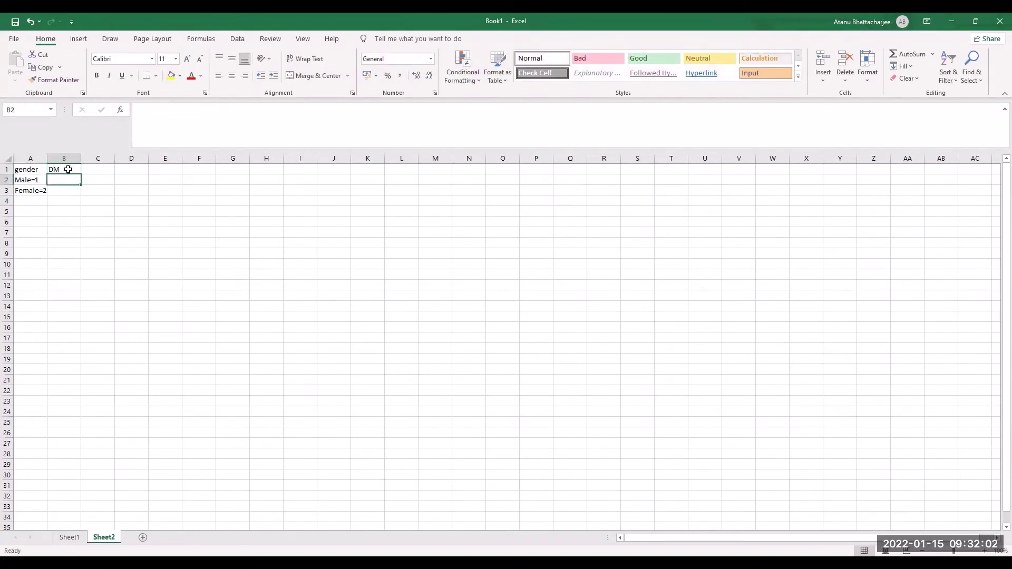
type("Present")
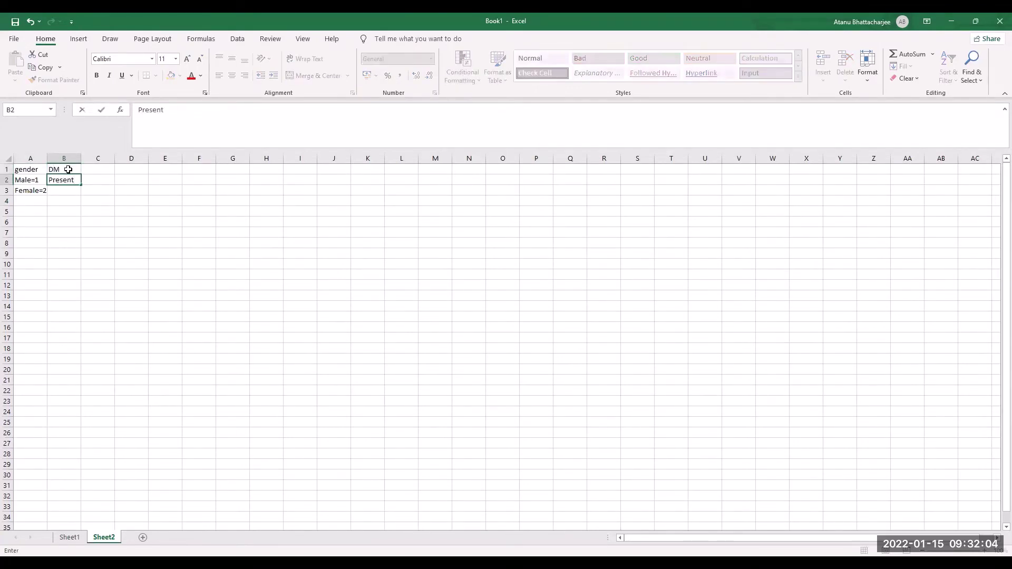
type("=1")
key("Return")
type("Absent=0")
key("Return")
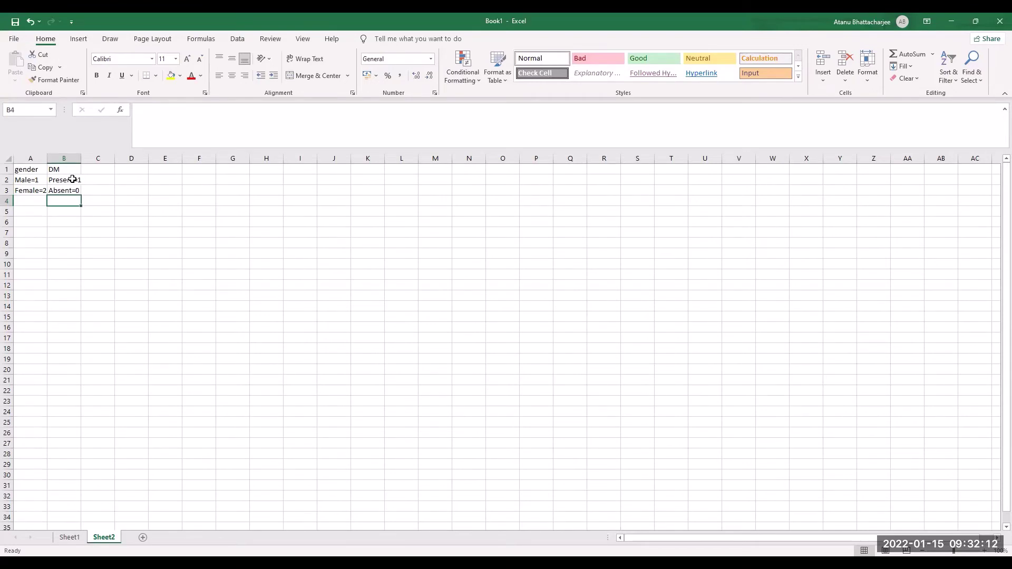
left_click(73, 537)
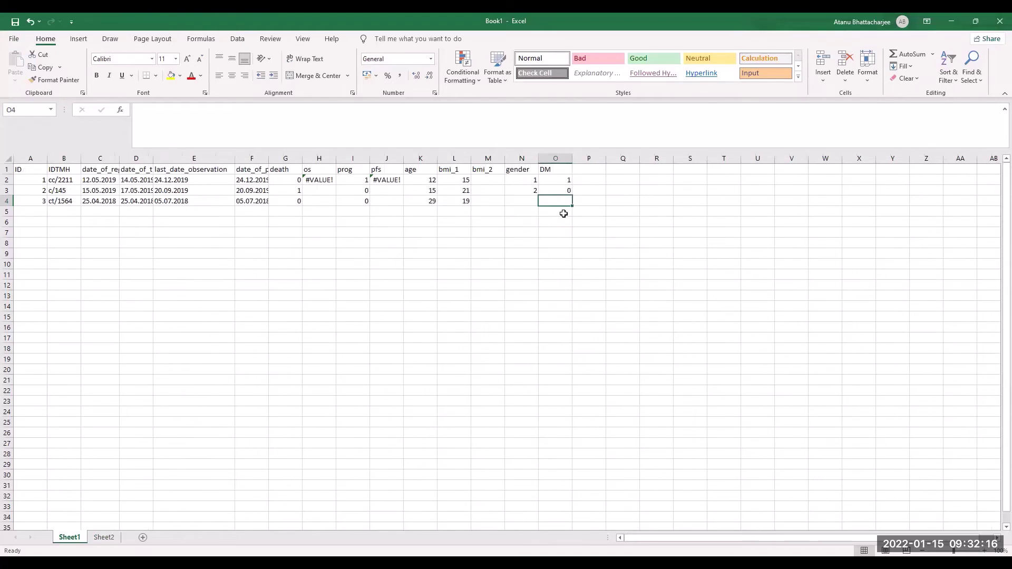
- Add a COPD column with value 0 for both patients, correcting the first entry from 1
left_click(579, 168)
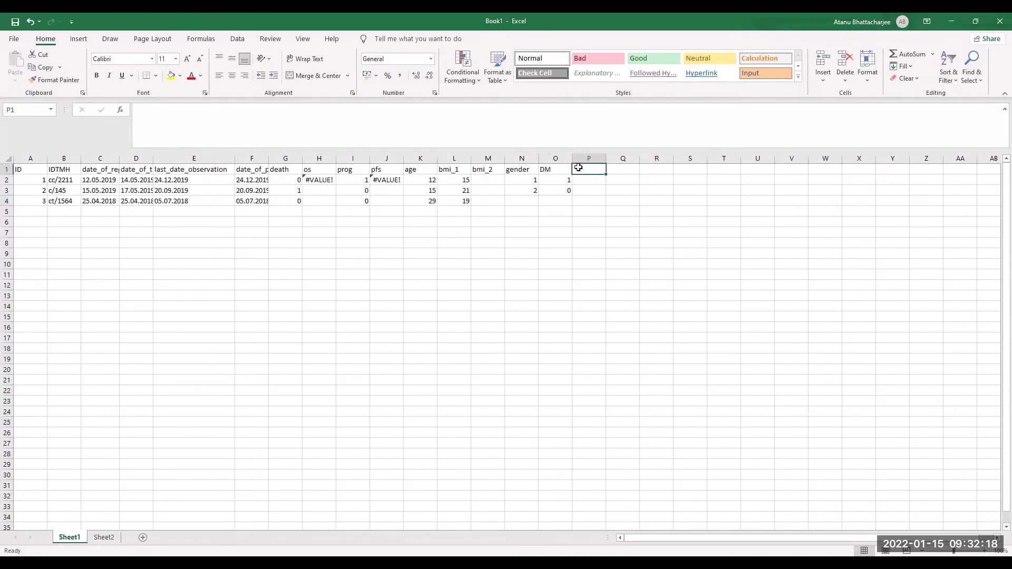
type("COPD")
key("Return")
type("1")
key("Return")
type("0")
key("Return")
key("Up")
key("Up")
type("0")
key("Return")
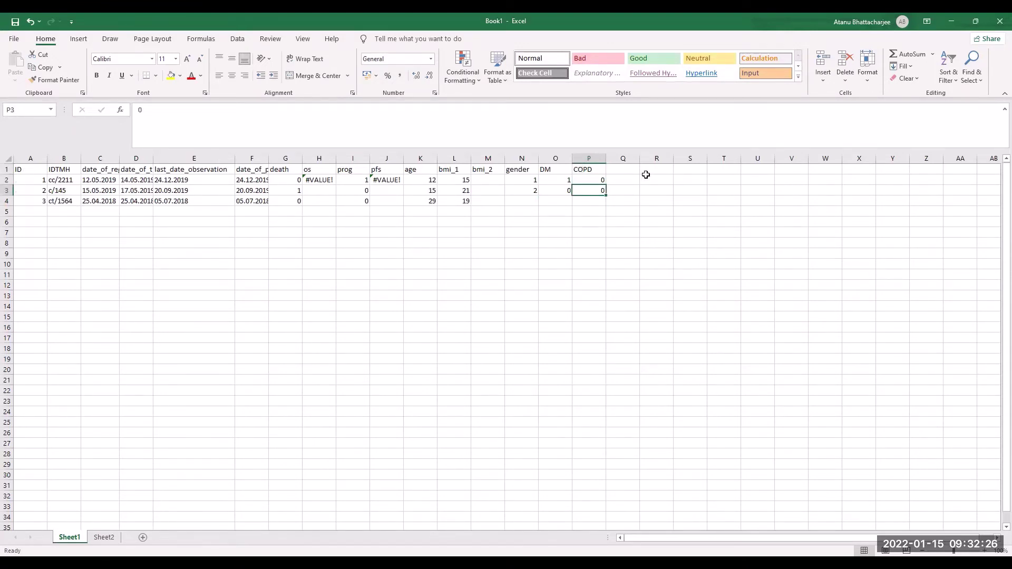
- Add a Comorbity column listing DM, COPD and dM beneath the header
left_click(618, 168)
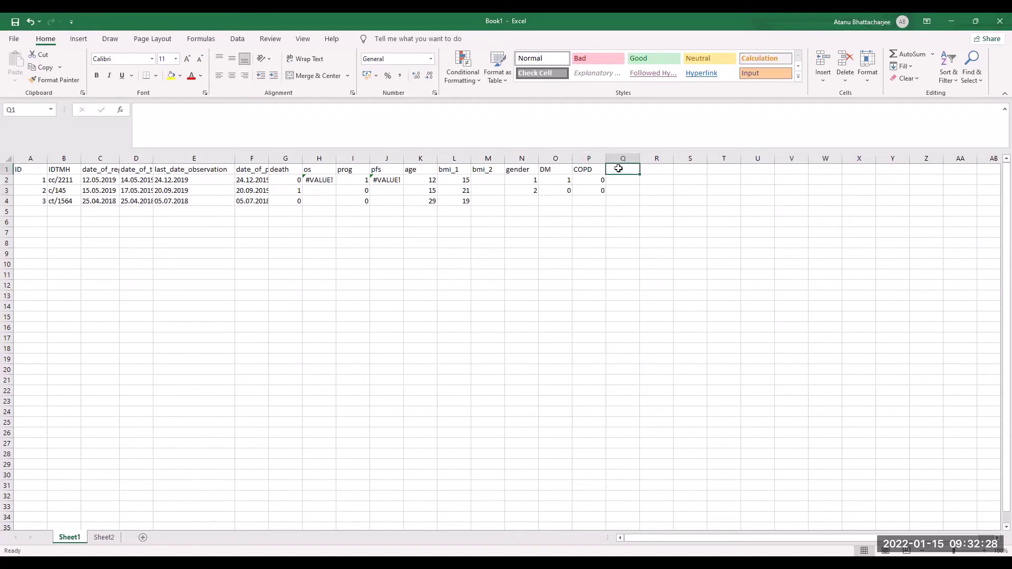
type("COr")
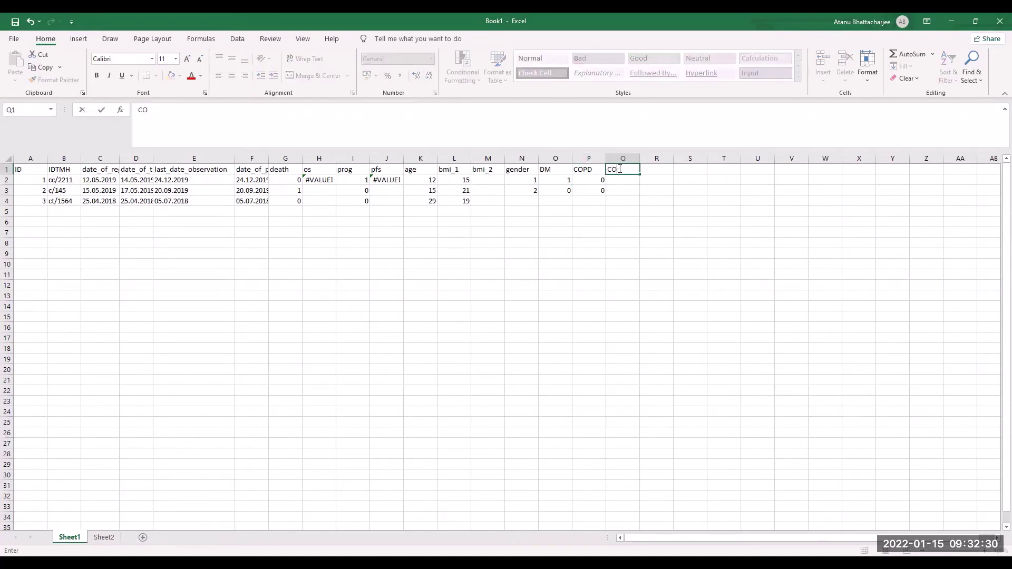
key("BackSpace")
type("omorbity")
key("Return")
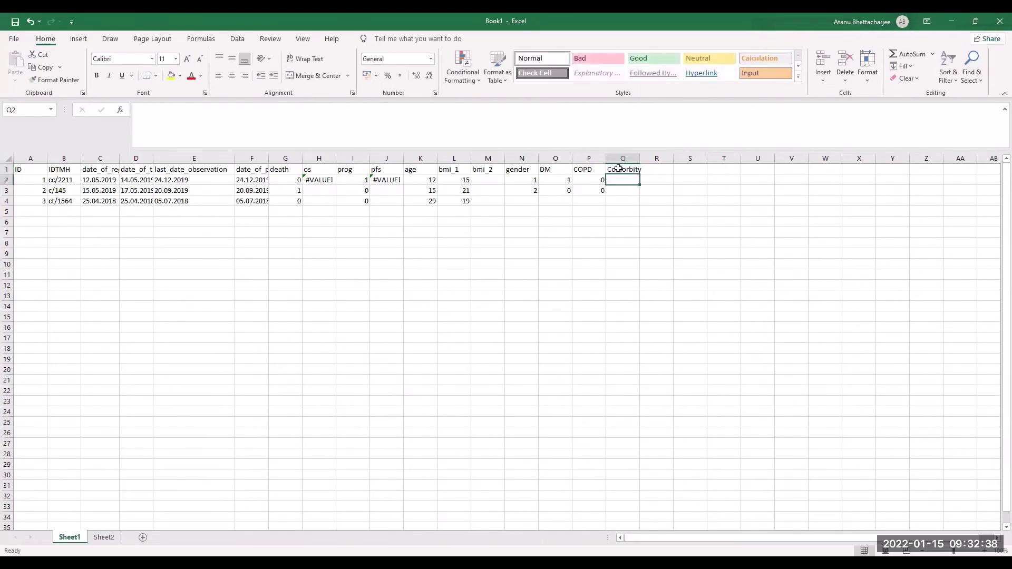
type("DM")
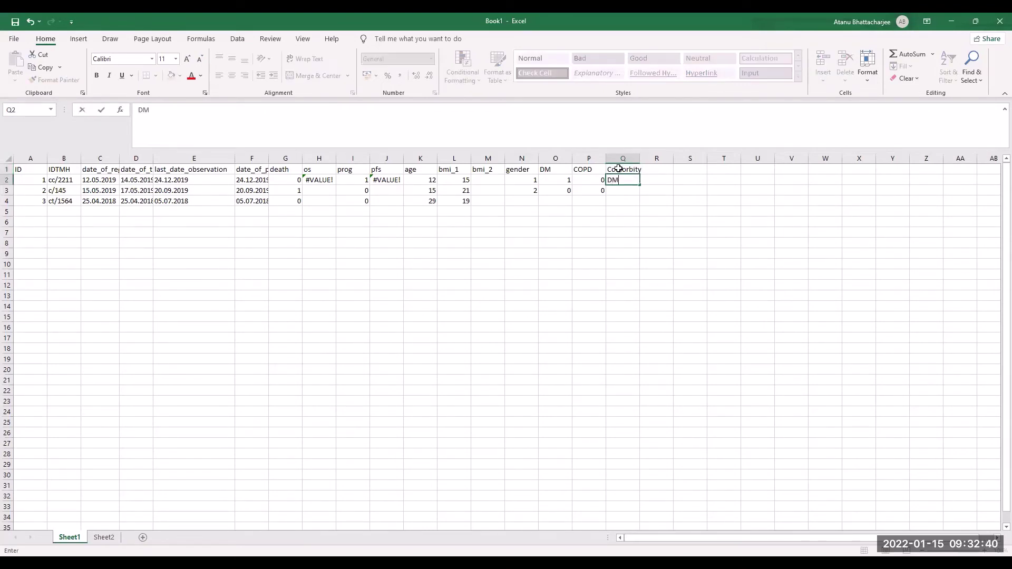
key("Return")
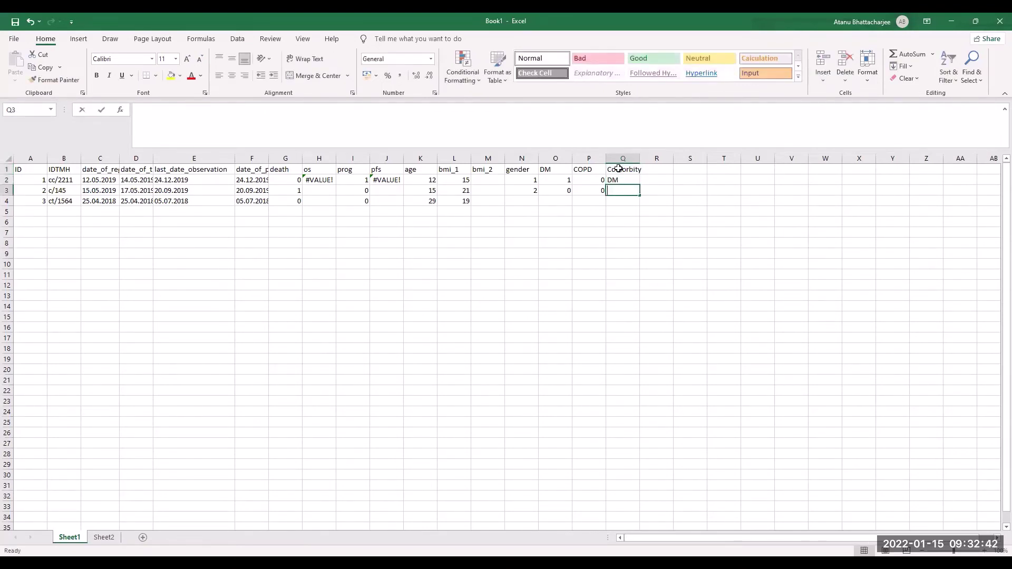
type("COPD")
key("Return")
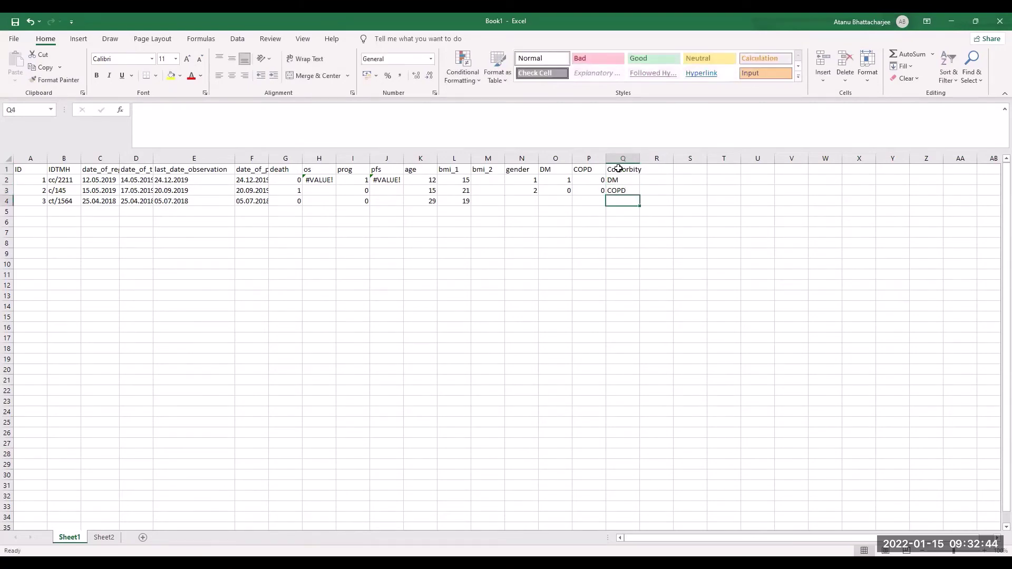
type("dm")
key("BackSpace")
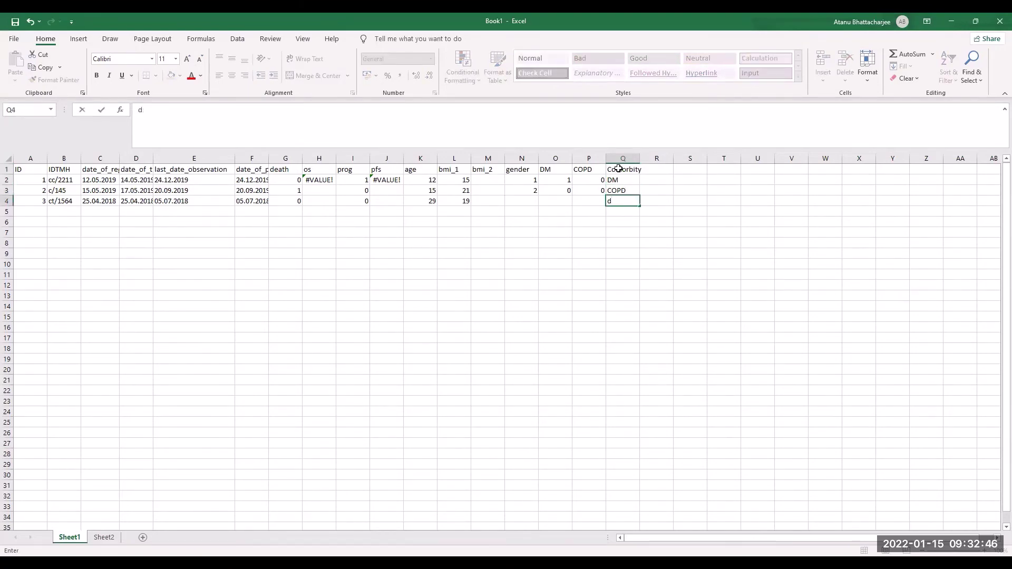
type("M")
key("Return")
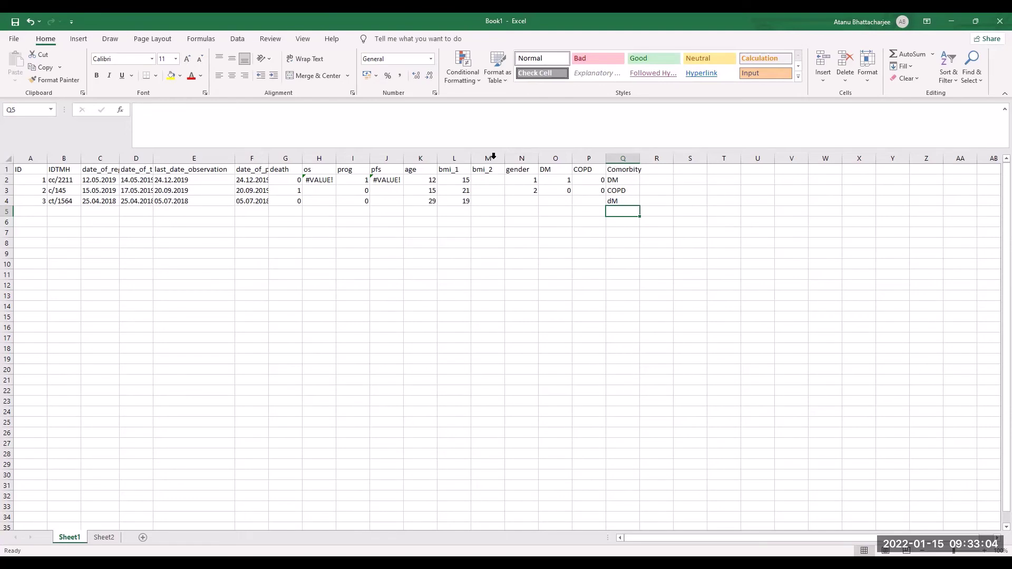
left_click(626, 181)
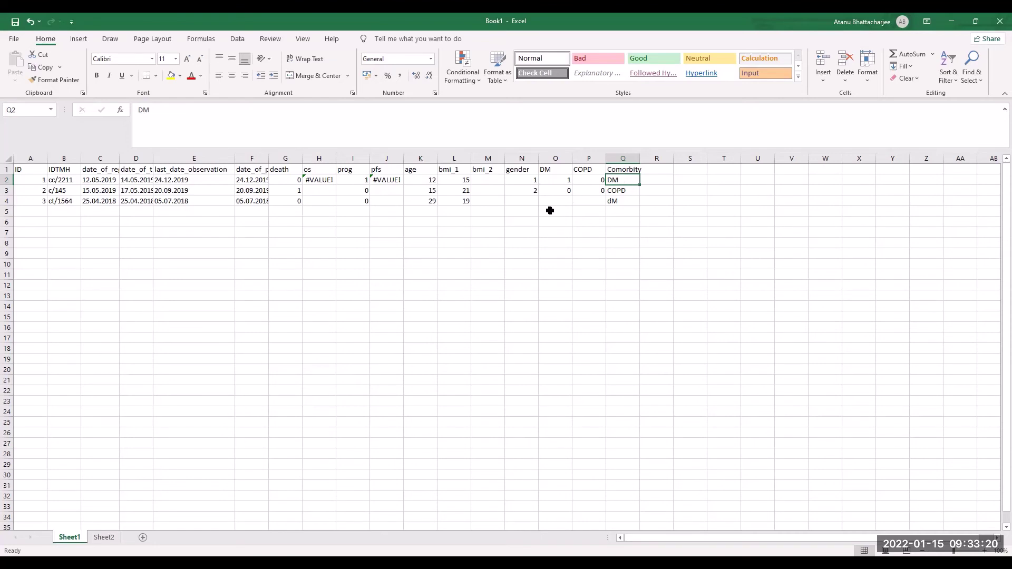
left_click(550, 154)
left_click_drag(550, 154, 582, 154)
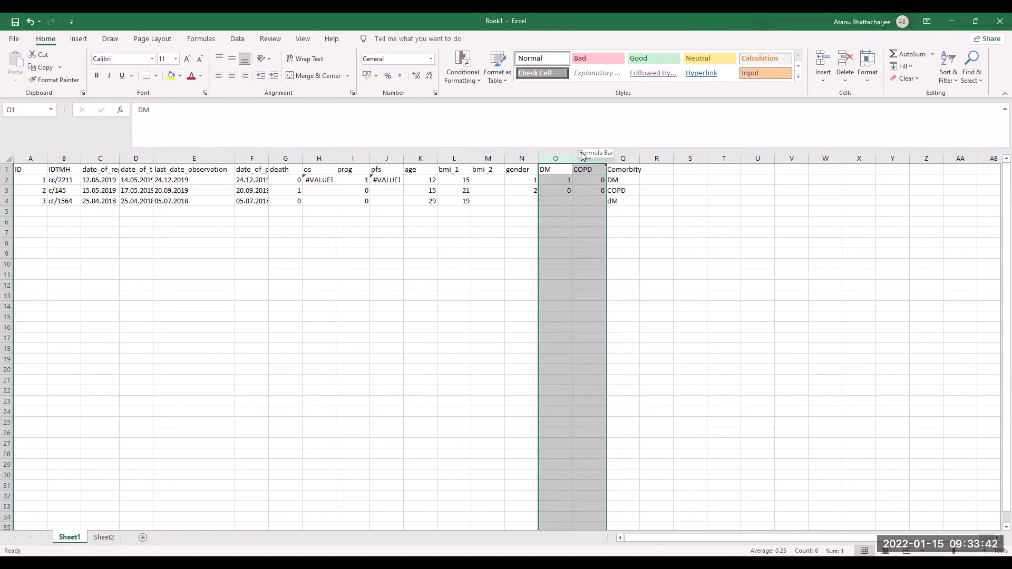
left_click(714, 260)
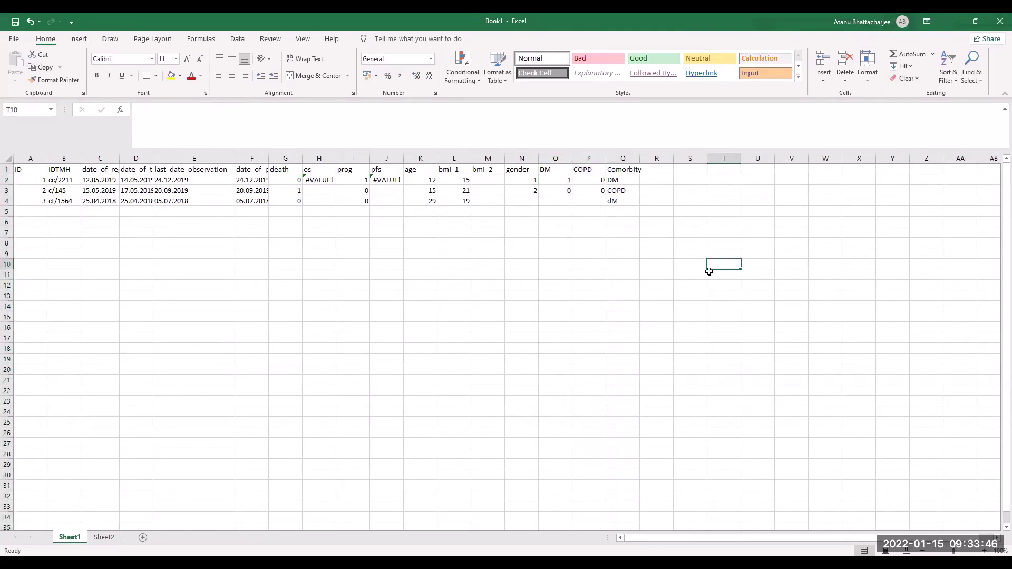